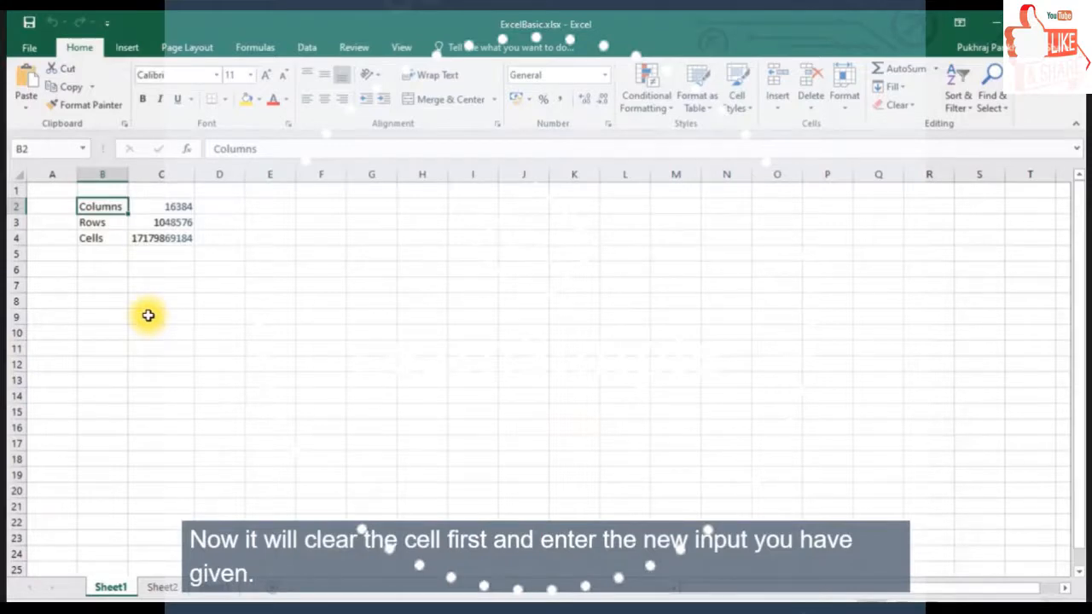
type("Co")
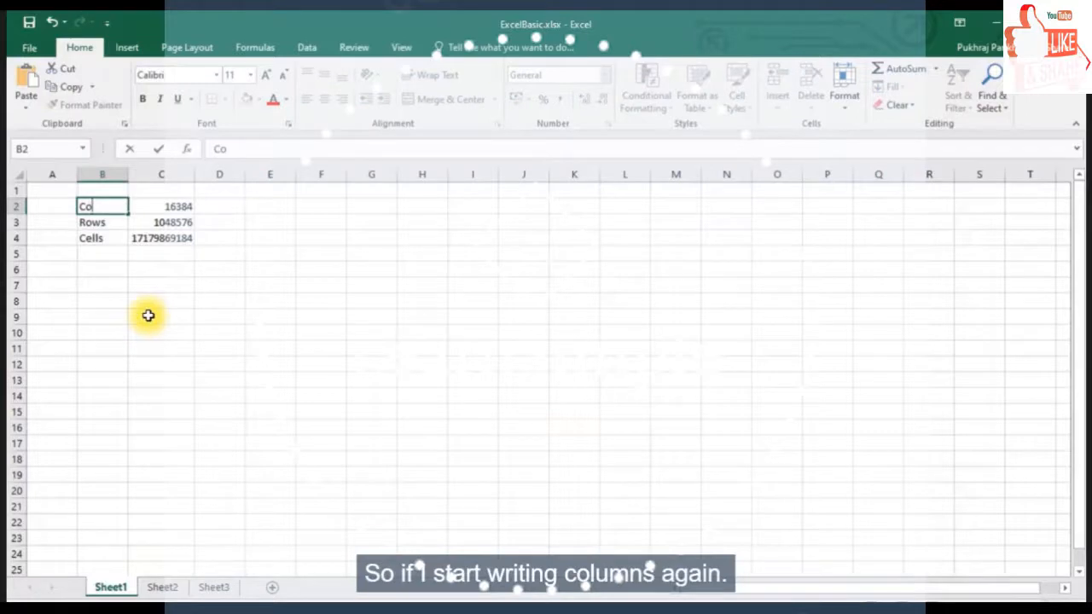
type("lumns")
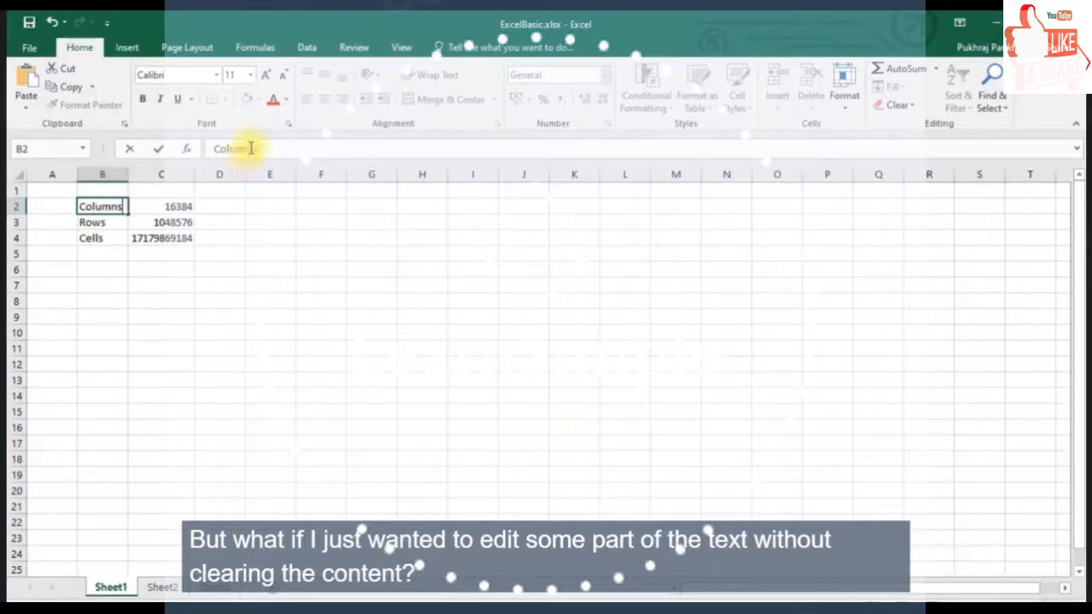
left_click(82, 206)
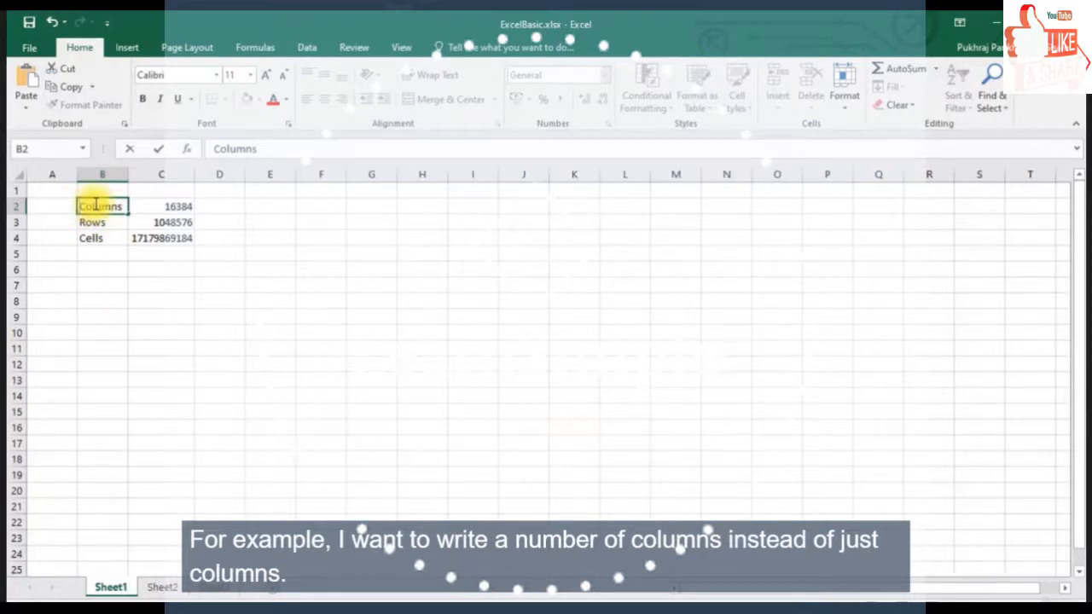
key("Escape")
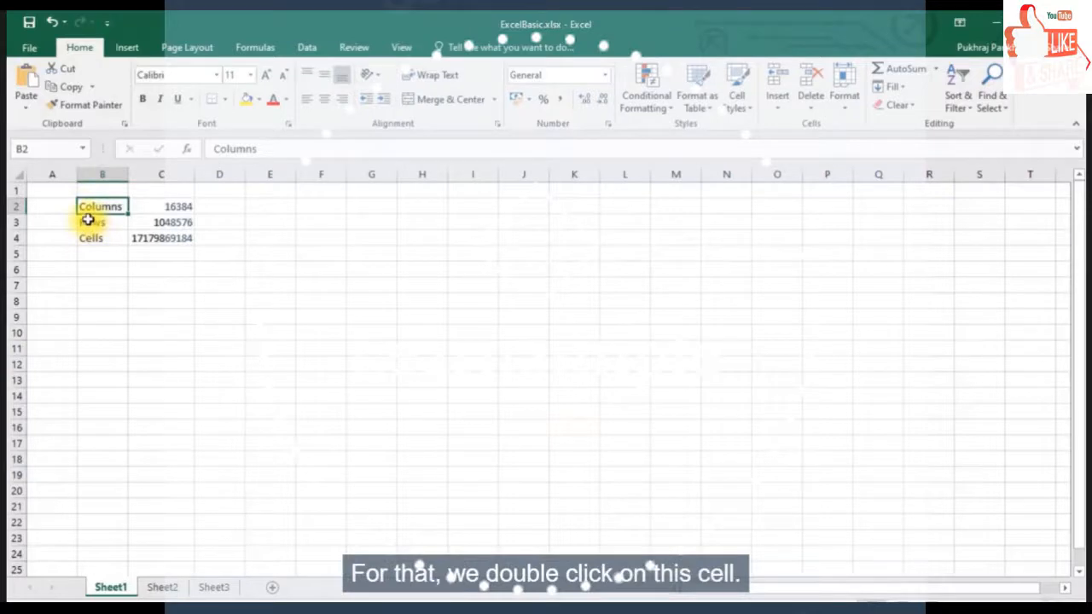
Step: Insert "Number of" before the existing text in cell B2 so the label reads "Number of Columns"
double_click(82, 207)
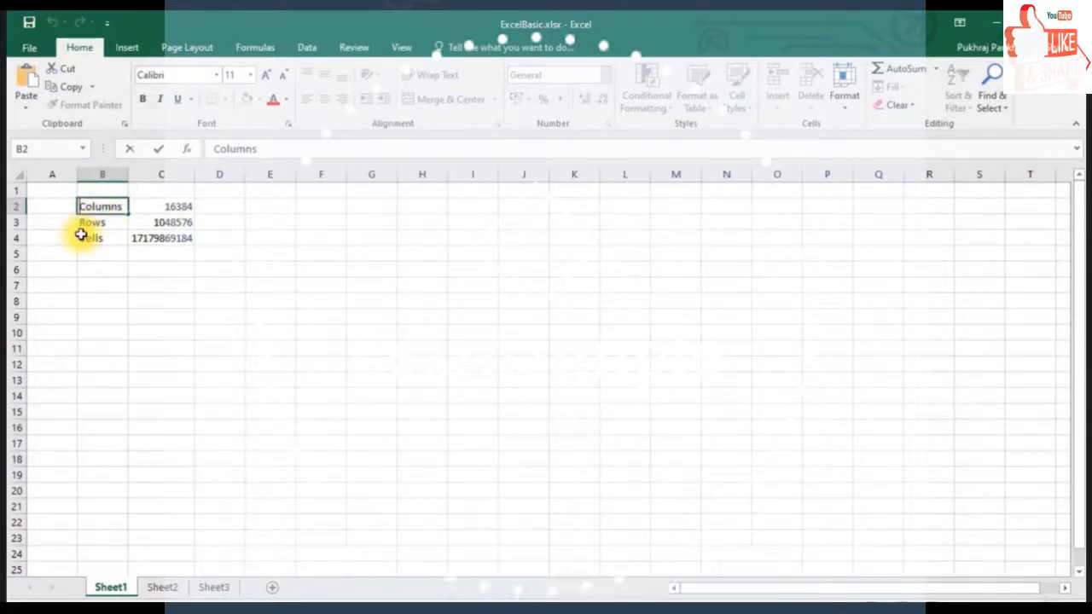
type("Number ")
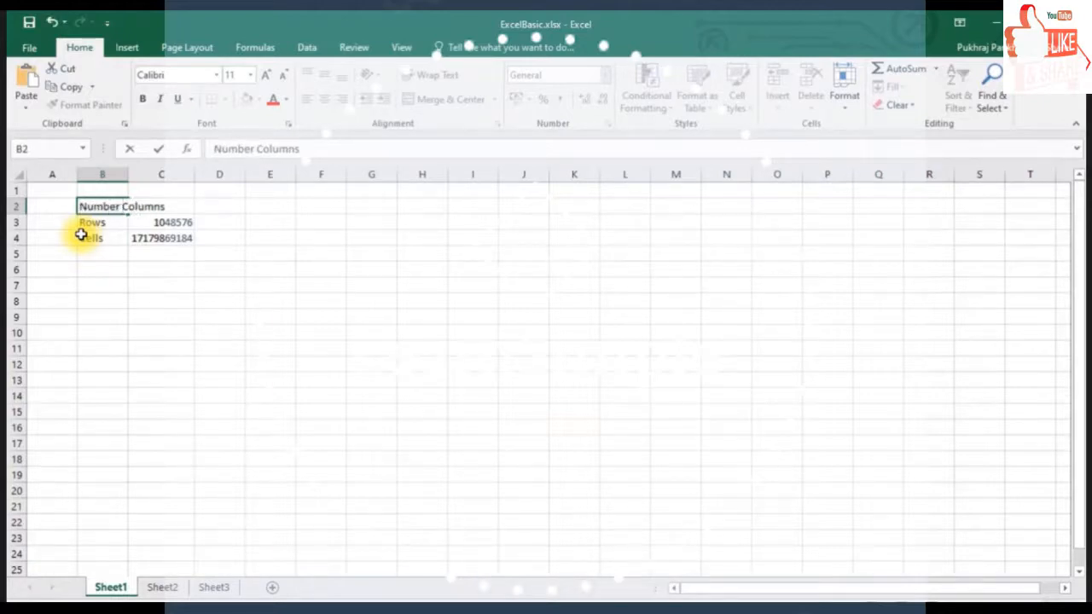
type("of")
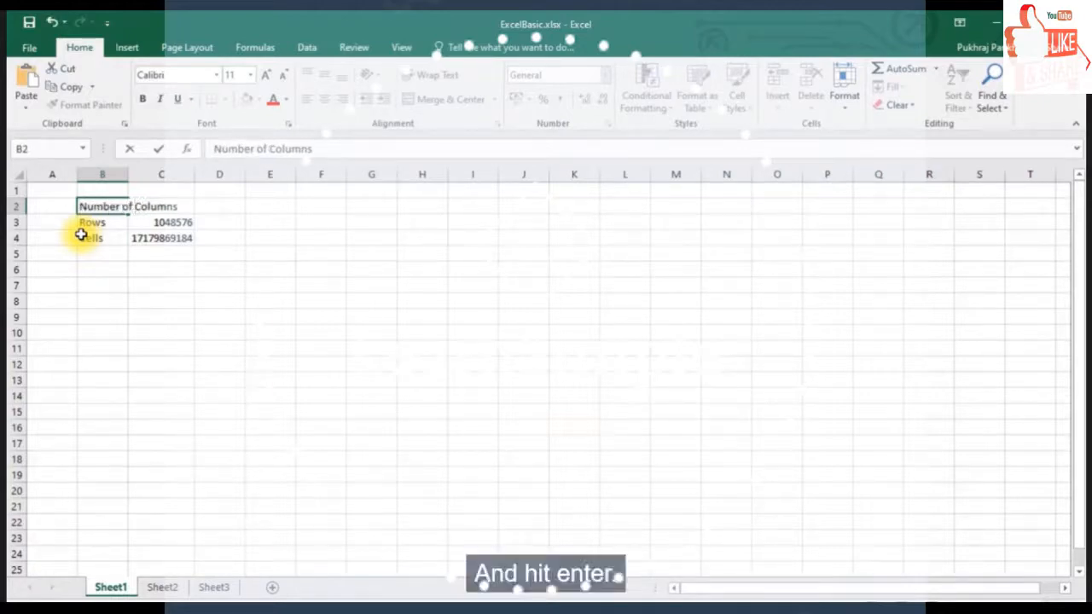
key("Return")
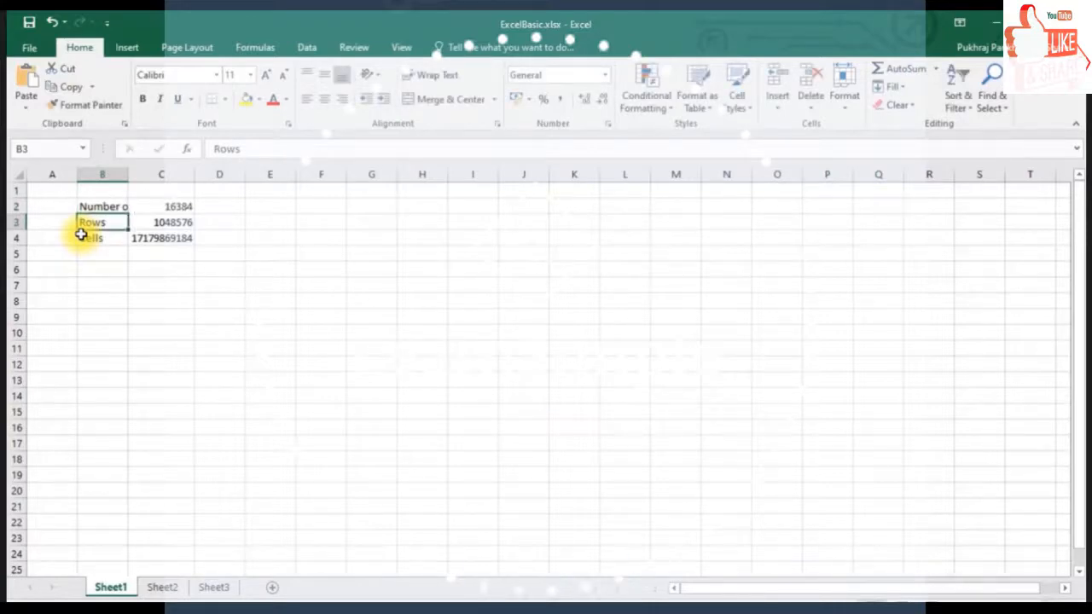
left_click(108, 205)
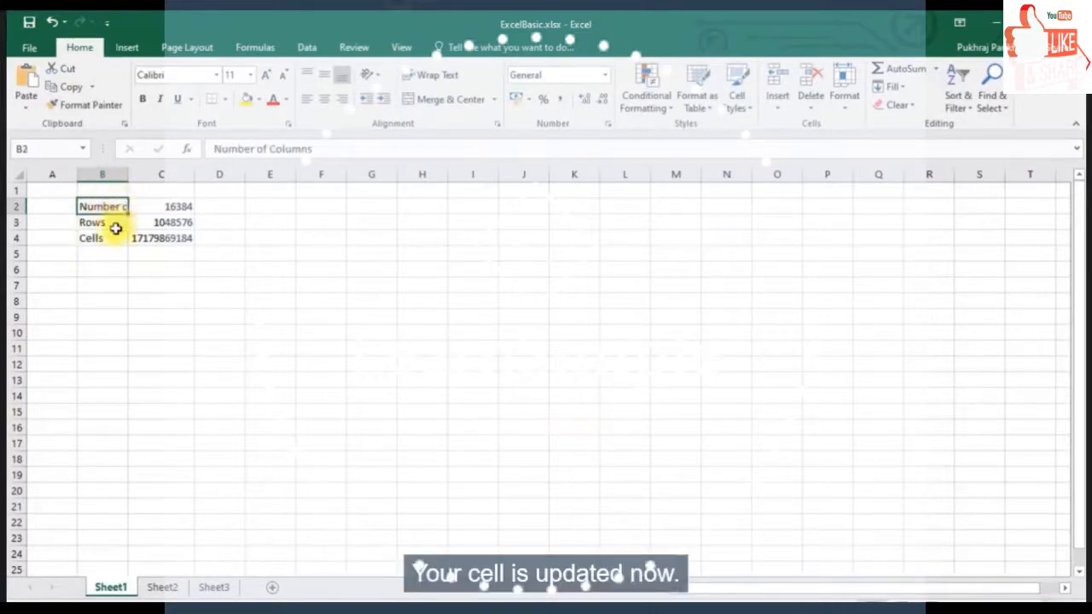
left_click(107, 222)
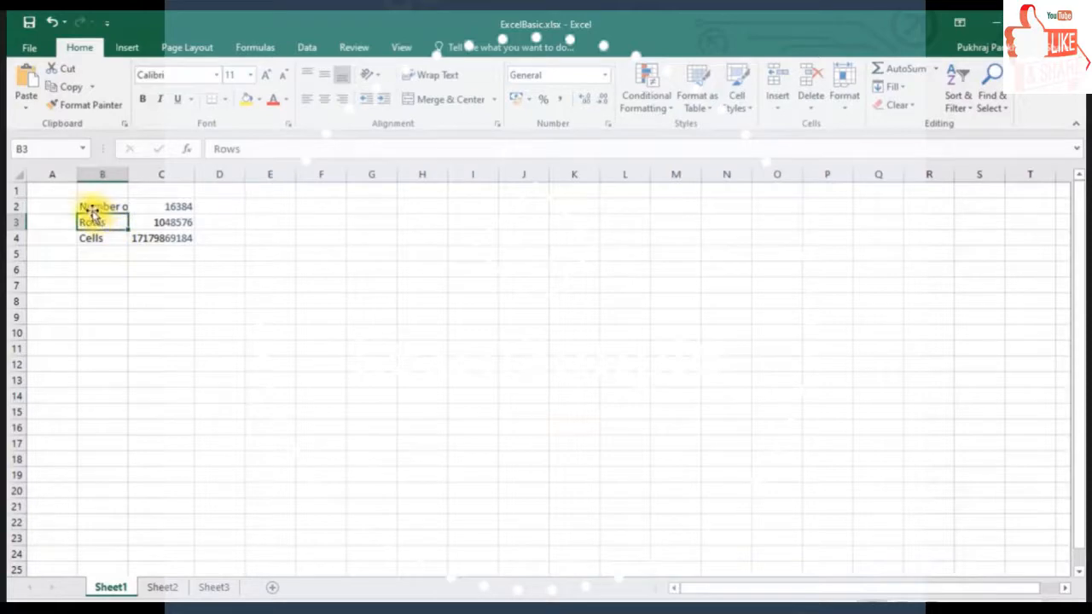
Step: Remove the words "Number of" and the leading space from cell B2, leaving only "Columns"
left_click(92, 207)
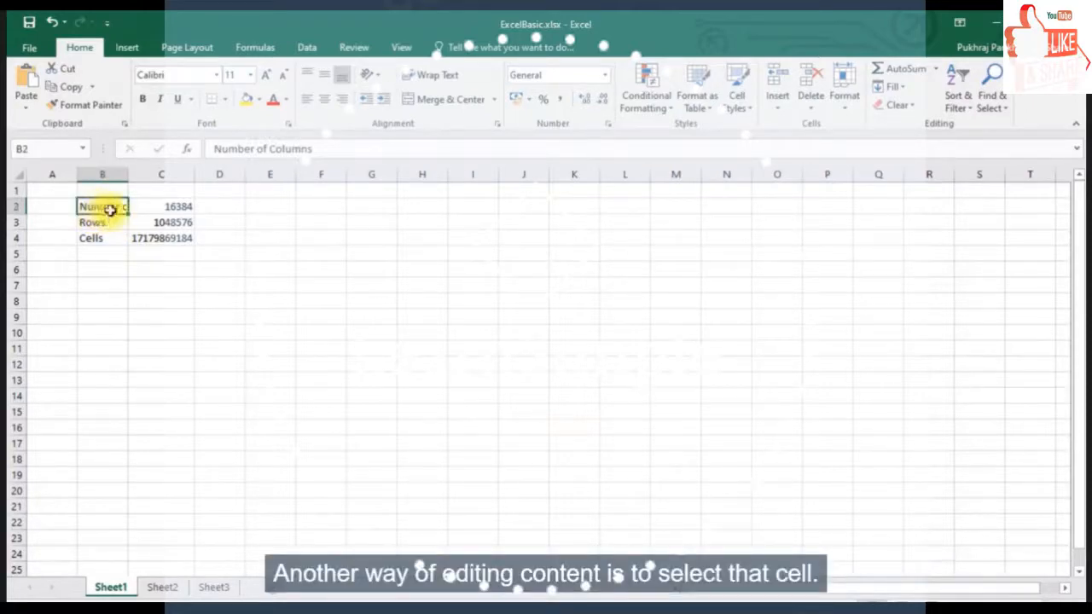
left_click(93, 222)
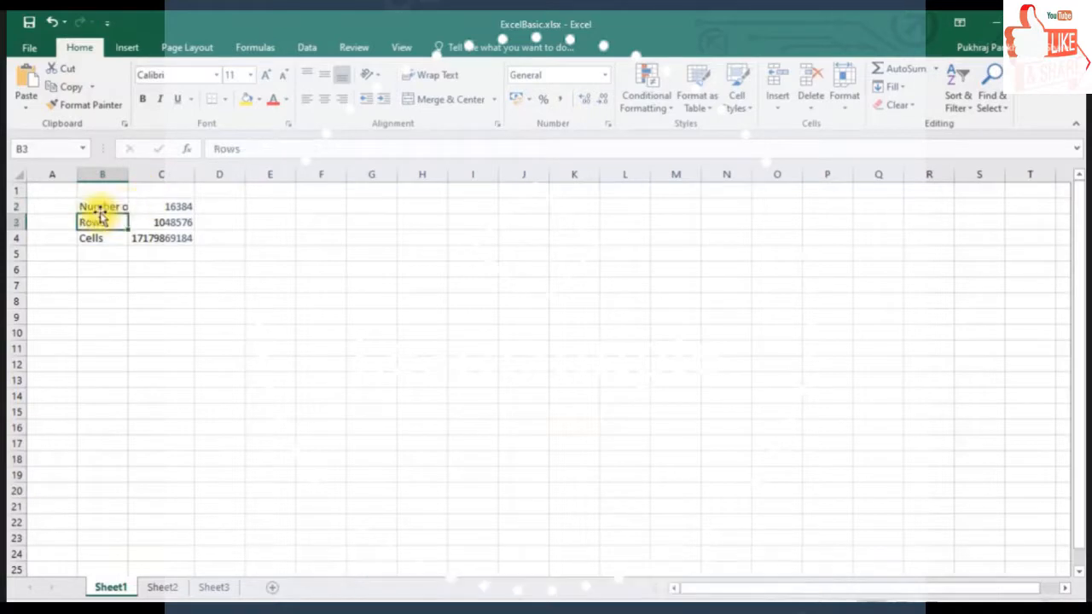
left_click(97, 208)
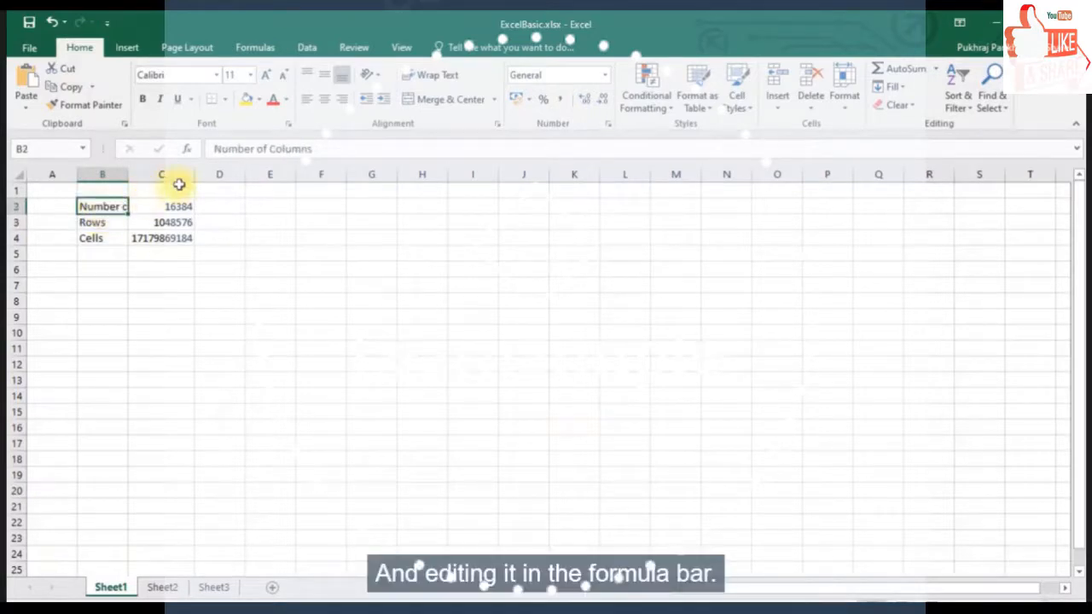
left_click(269, 148)
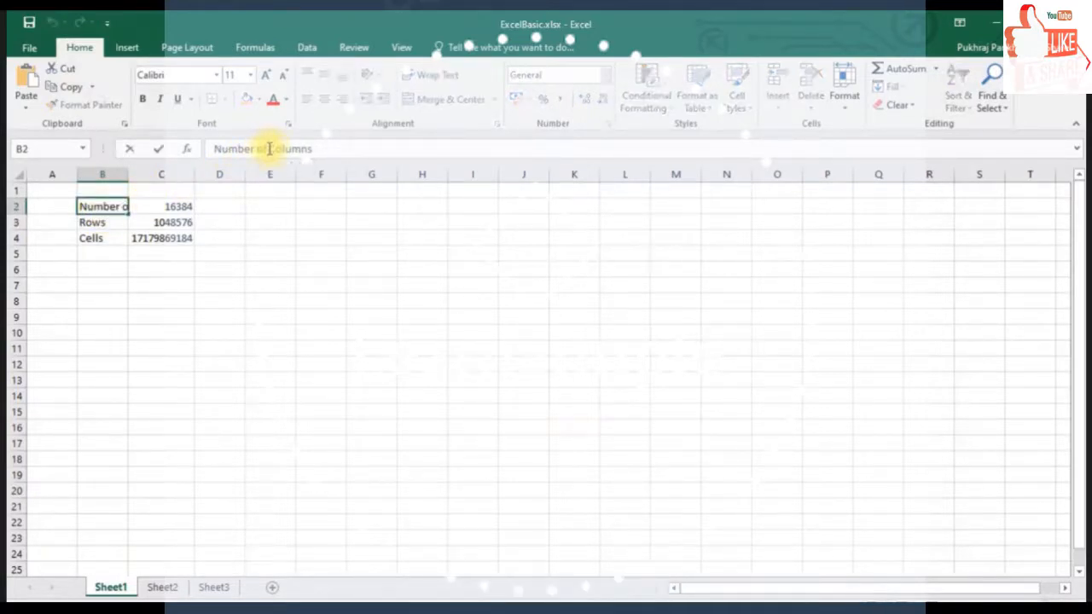
left_click_drag(261, 149, 213, 148)
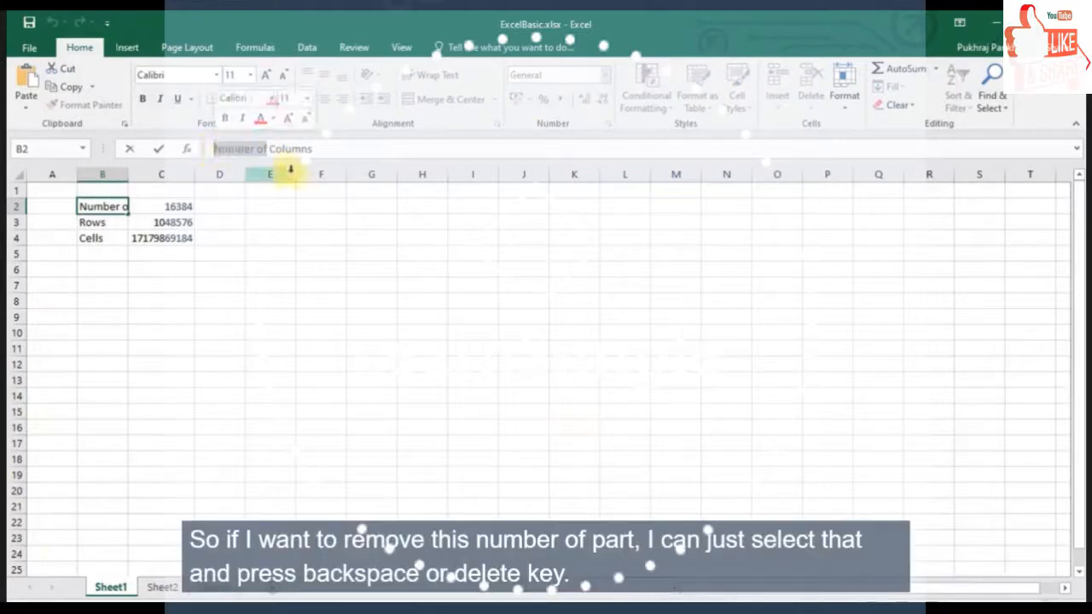
key("BackSpace")
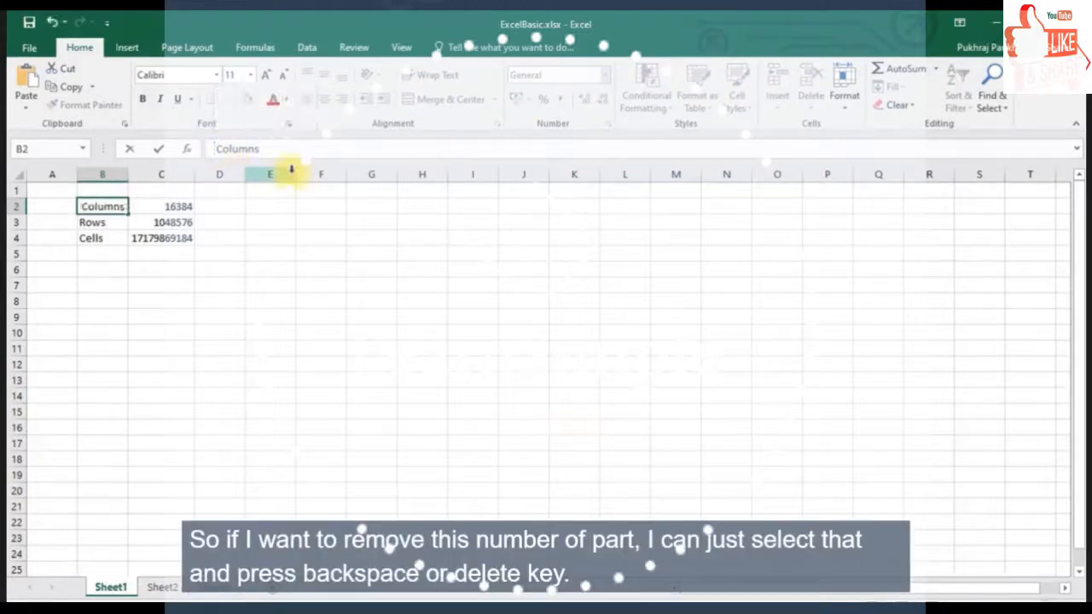
key("Delete")
key("Return")
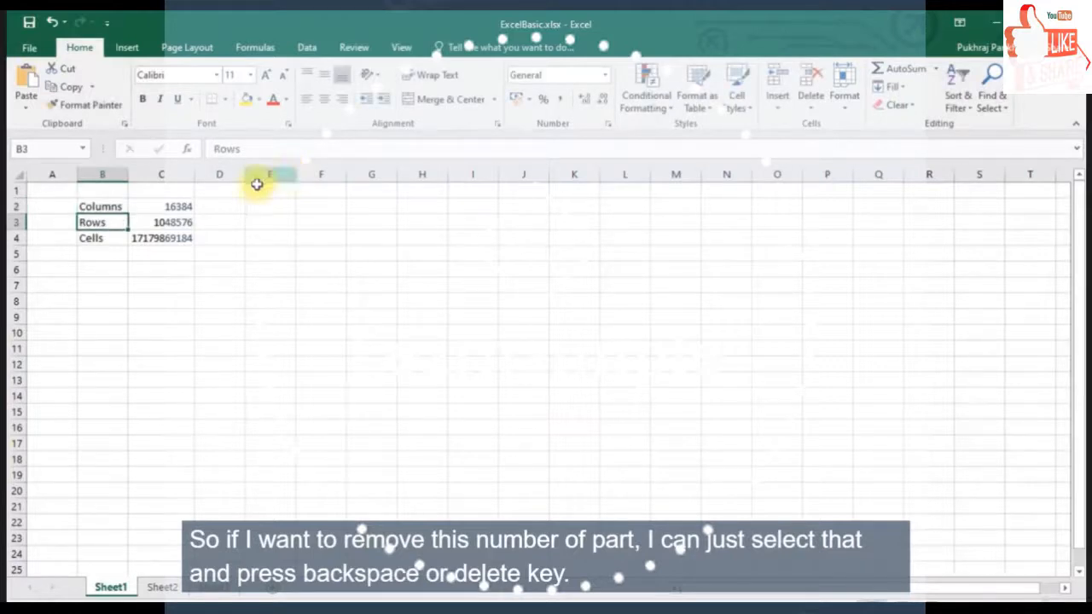
Step: Clear the text of cell B2 and enter "Columns" in the emptied cell
left_click(95, 208)
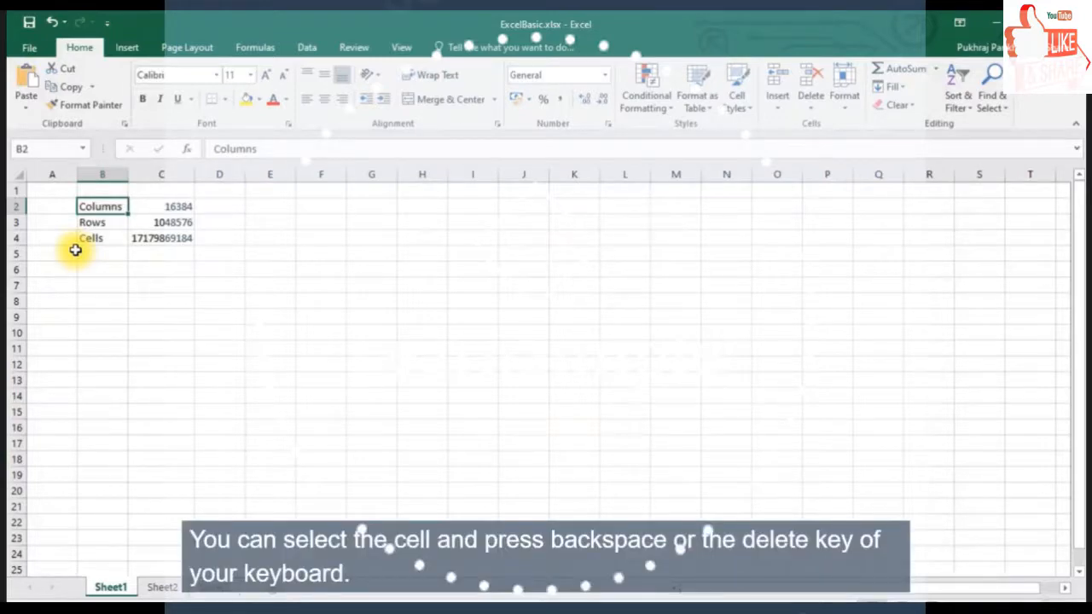
key("BackSpace")
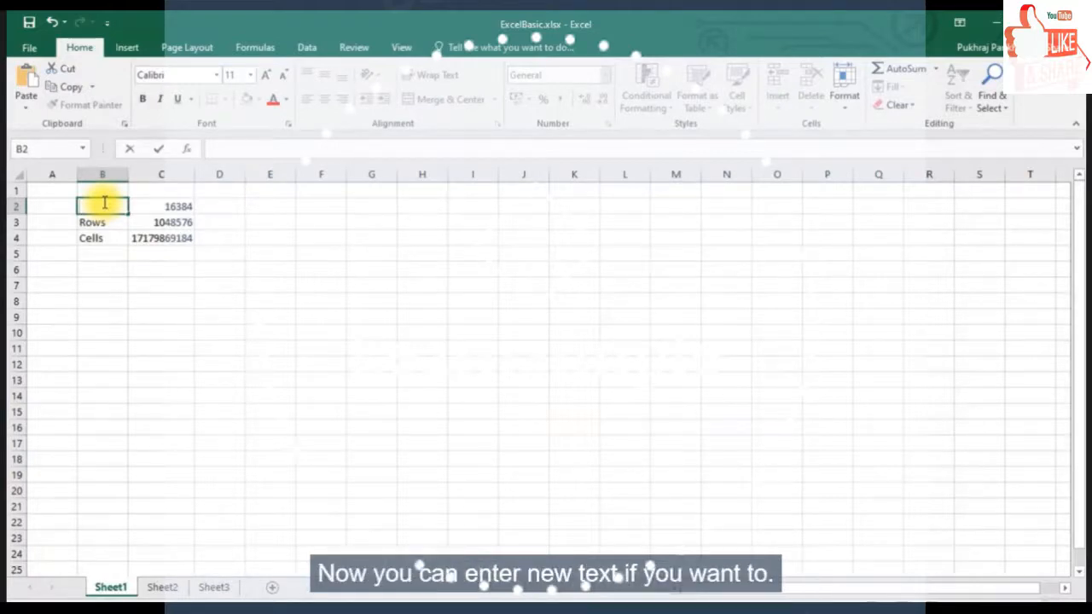
type("Columns")
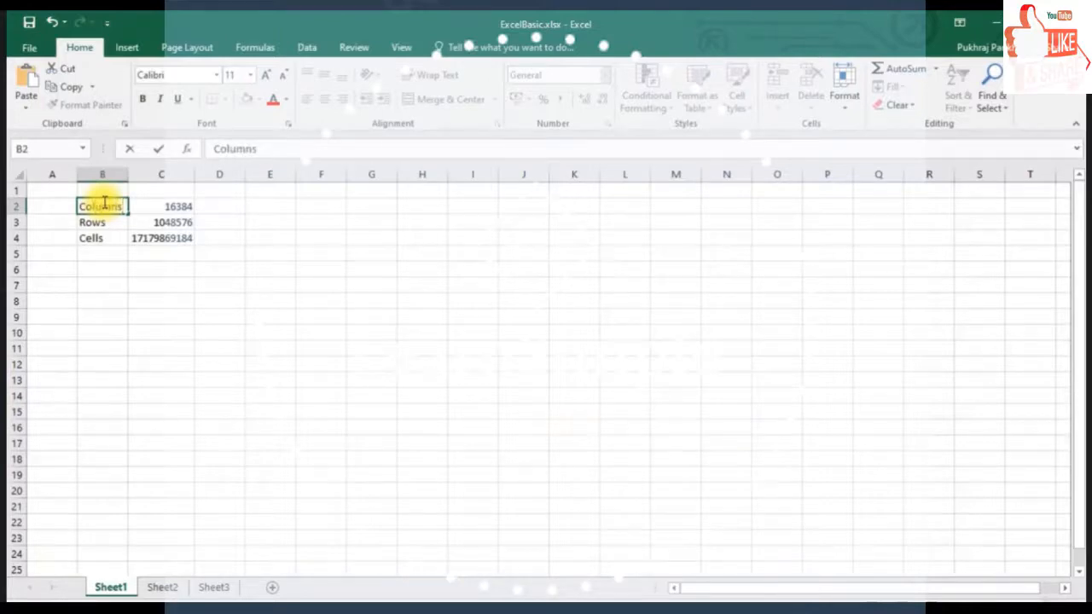
left_click(257, 254)
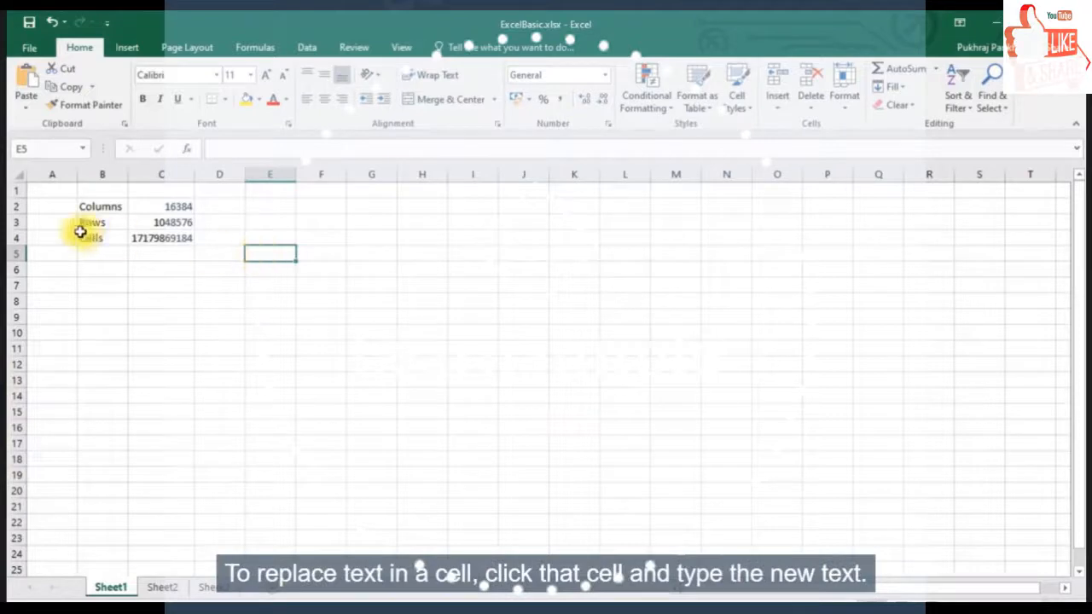
Step: Overwrite the whole content of cell B2 with "Columns" without clearing it first
left_click(108, 205)
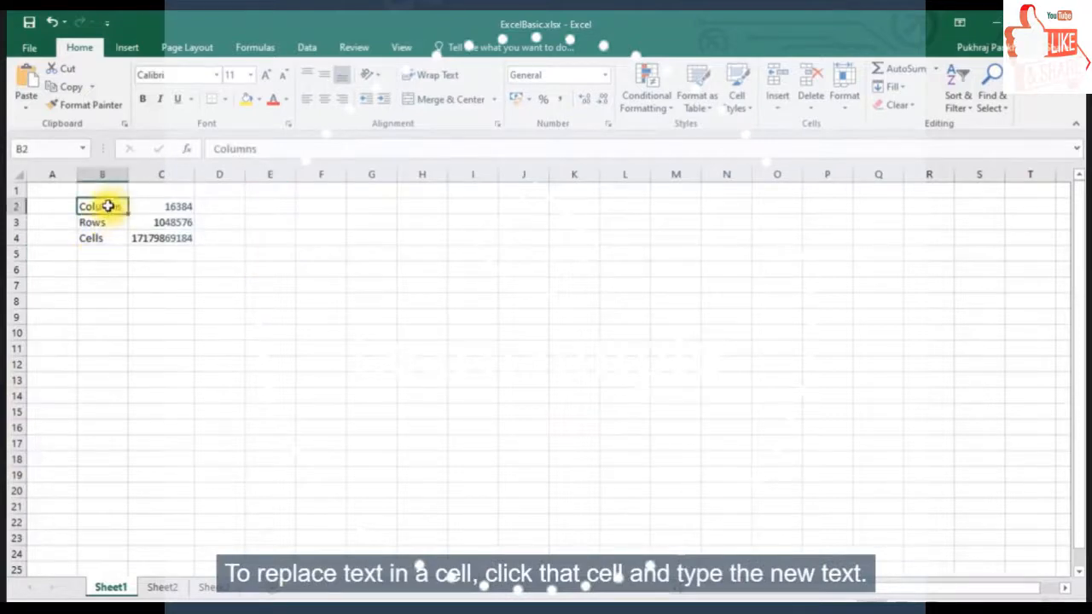
type("Columns")
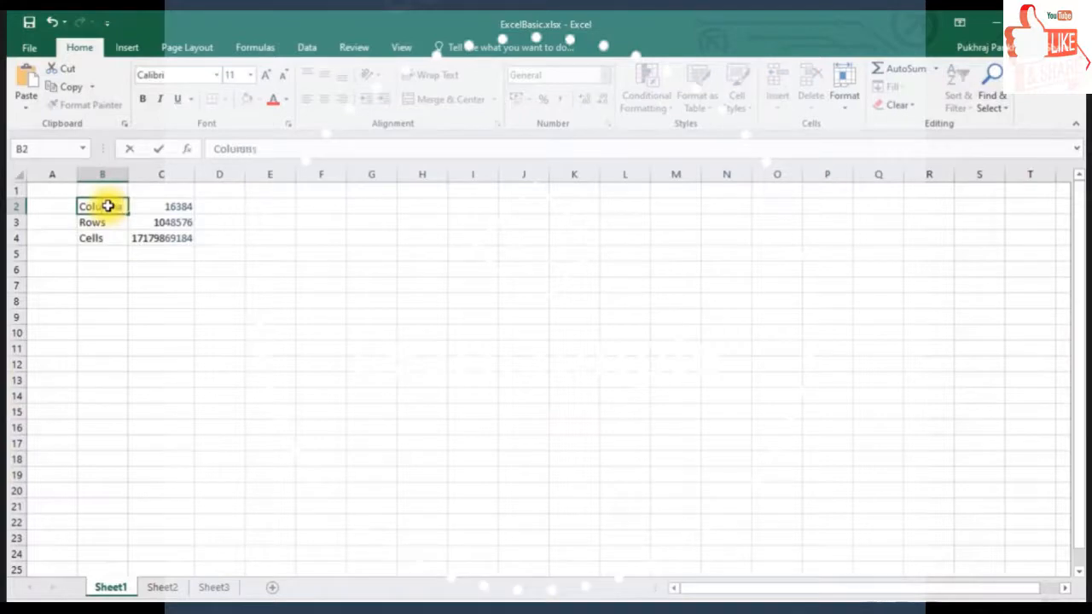
key("Return")
Step: Edit the text inside cell B2, shortening the label to "Cols"
left_click(107, 204)
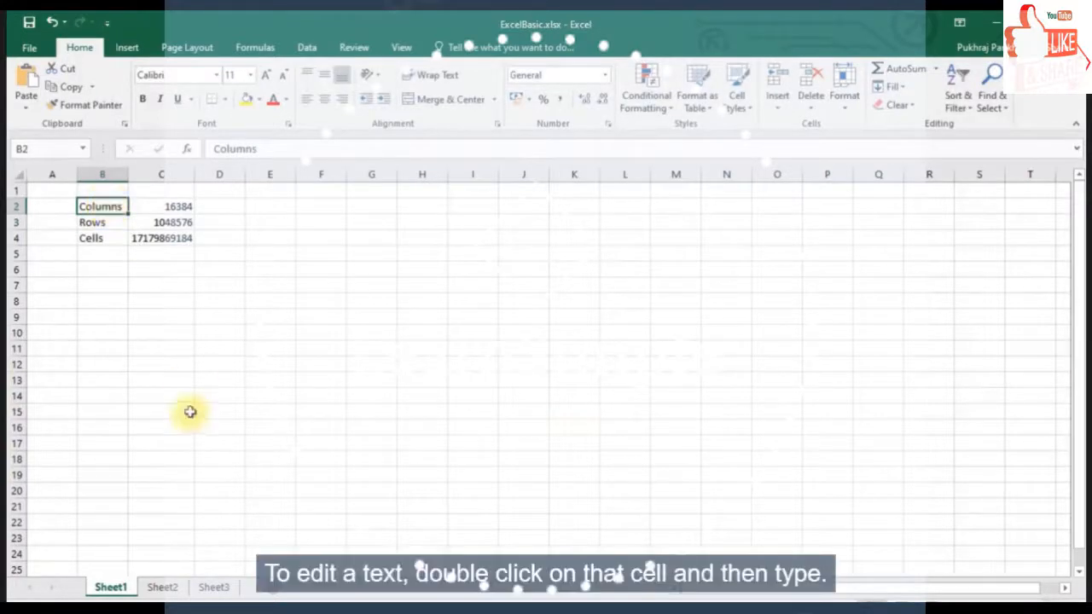
double_click(104, 207)
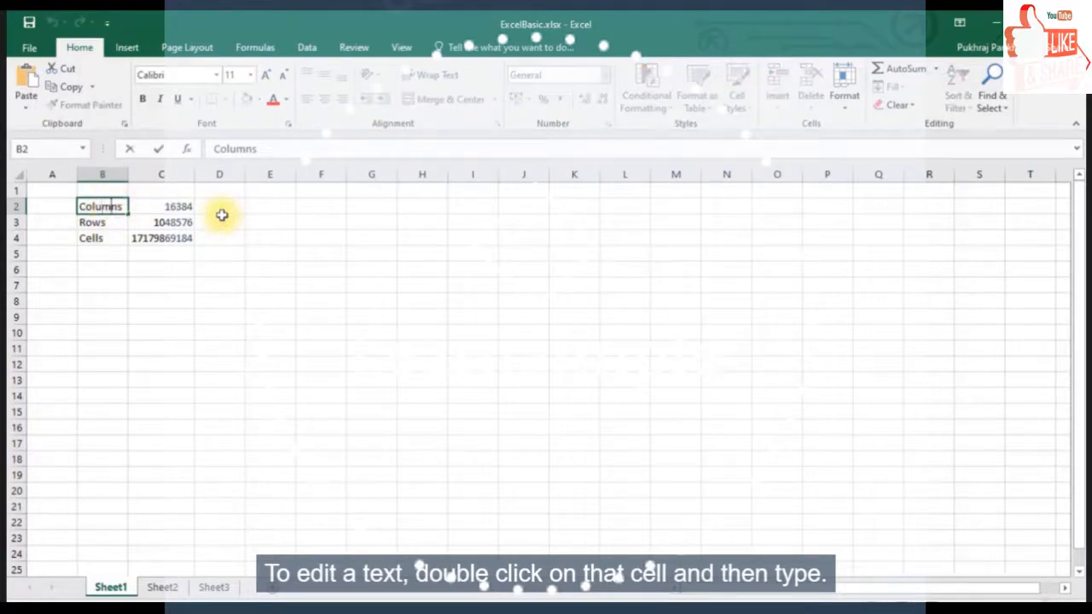
key("Right")
key("BackSpace")
key("BackSpace")
key("BackSpace")
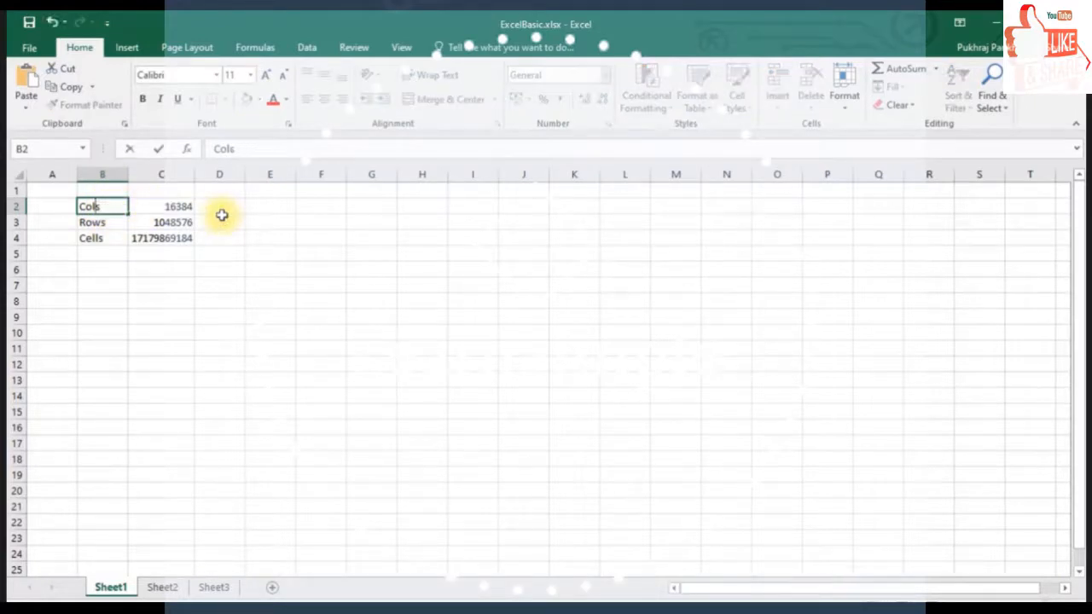
key("Return")
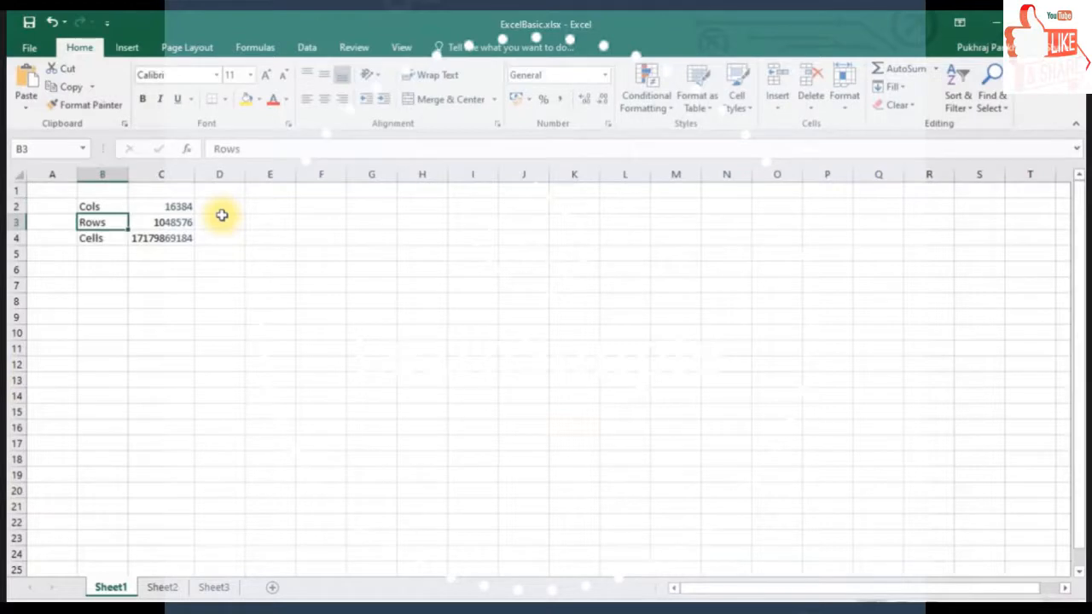
Step: Delete the shortened label in cell B2 and enter "Columns" as its new text
left_click(126, 207)
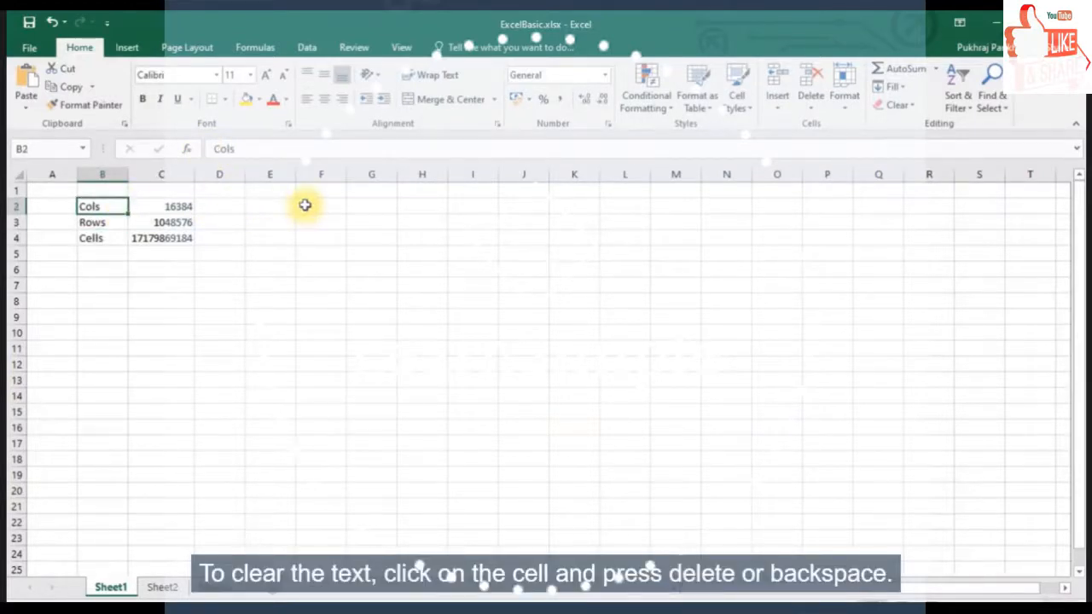
key("Delete")
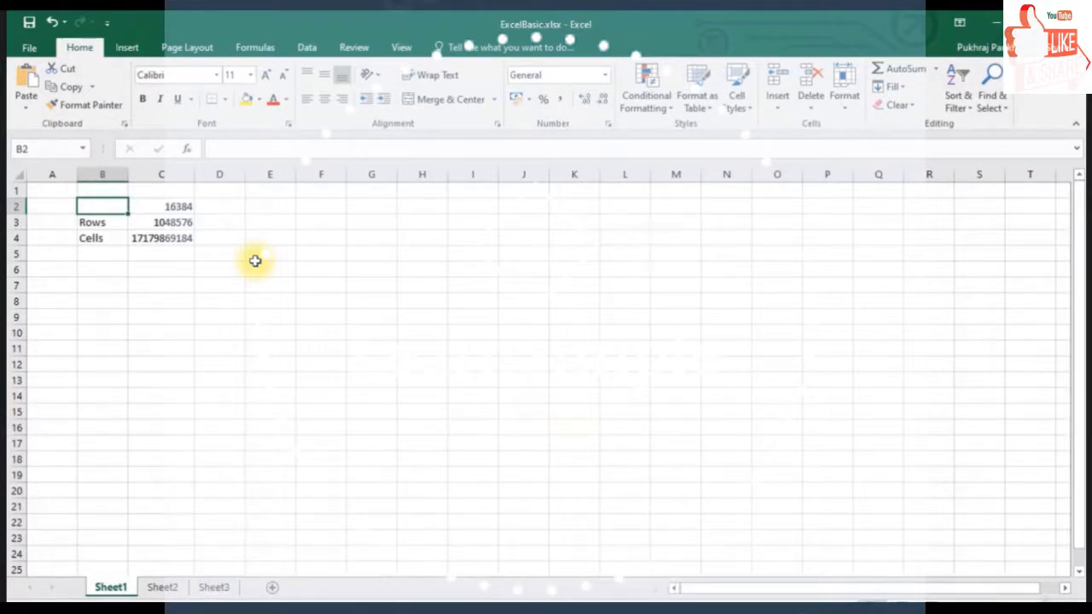
type("Columns")
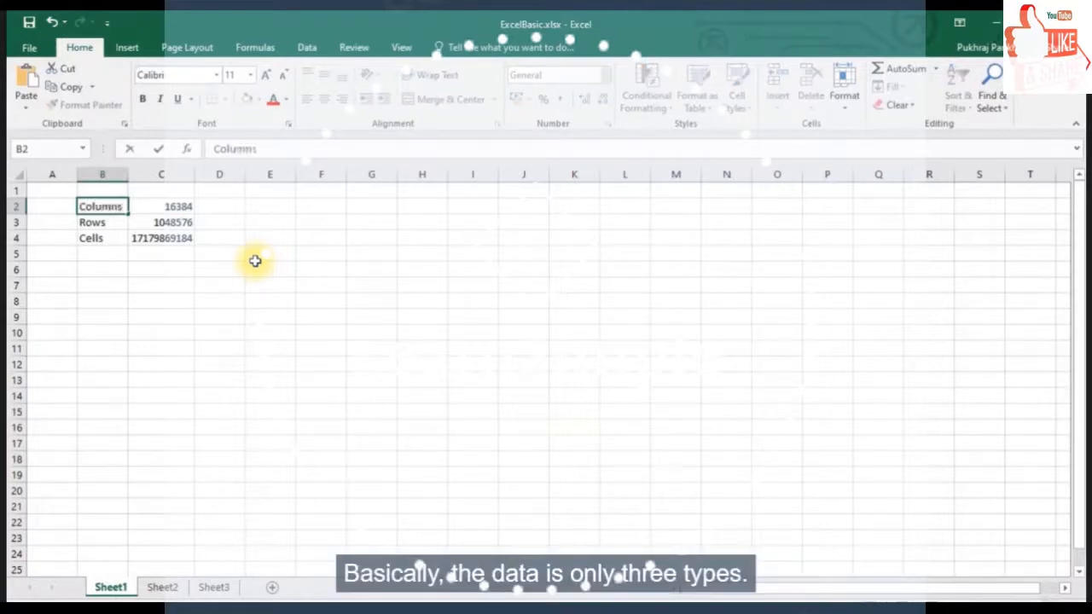
key("Return")
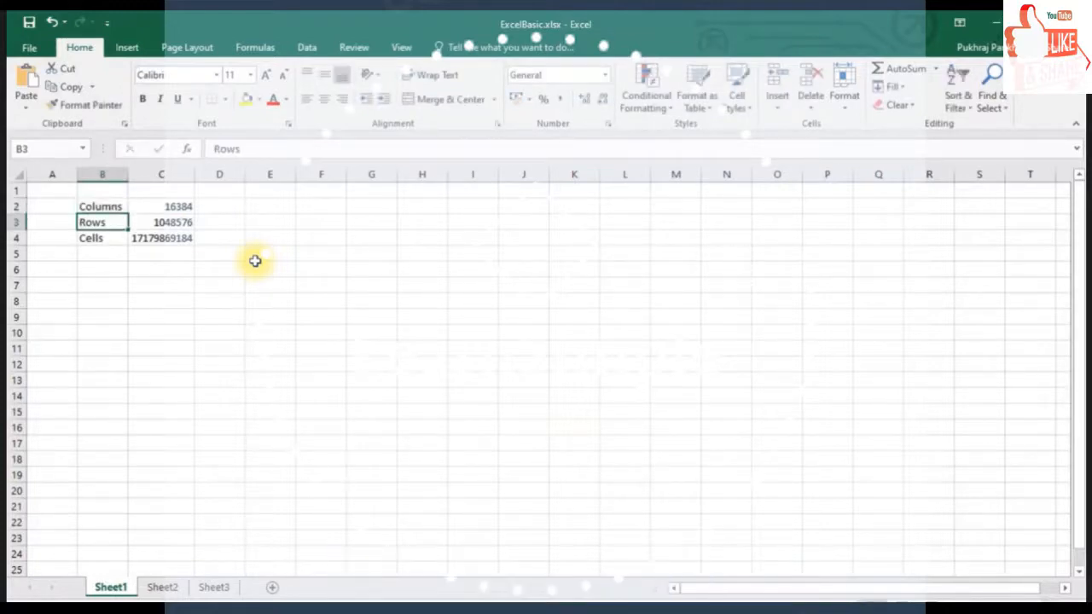
Step: Examine the textual content of cell B2 and the numeric content of cell C2
left_click(106, 206)
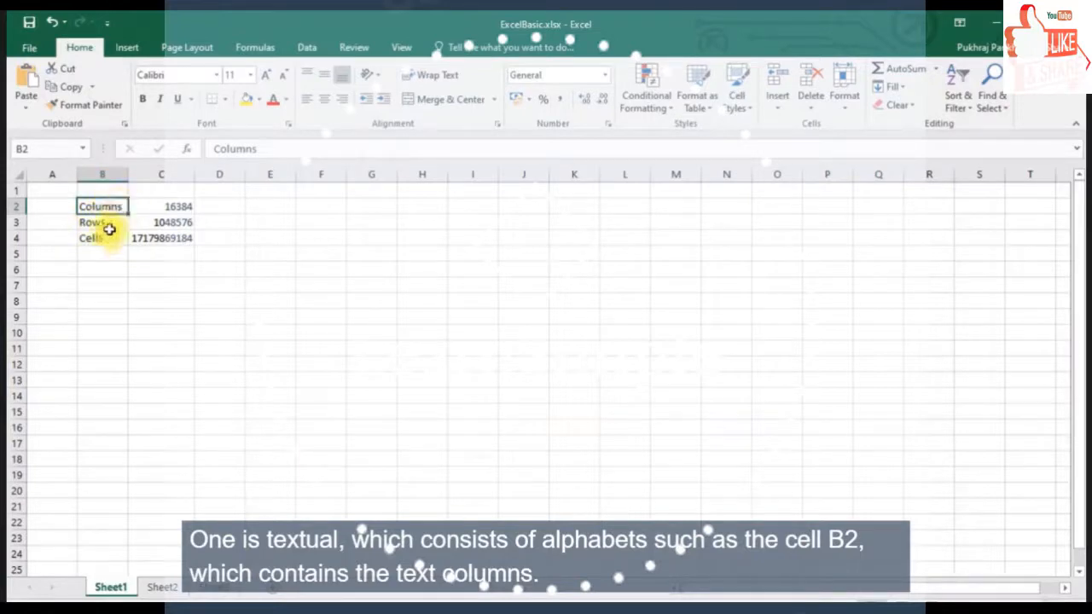
left_click(170, 209)
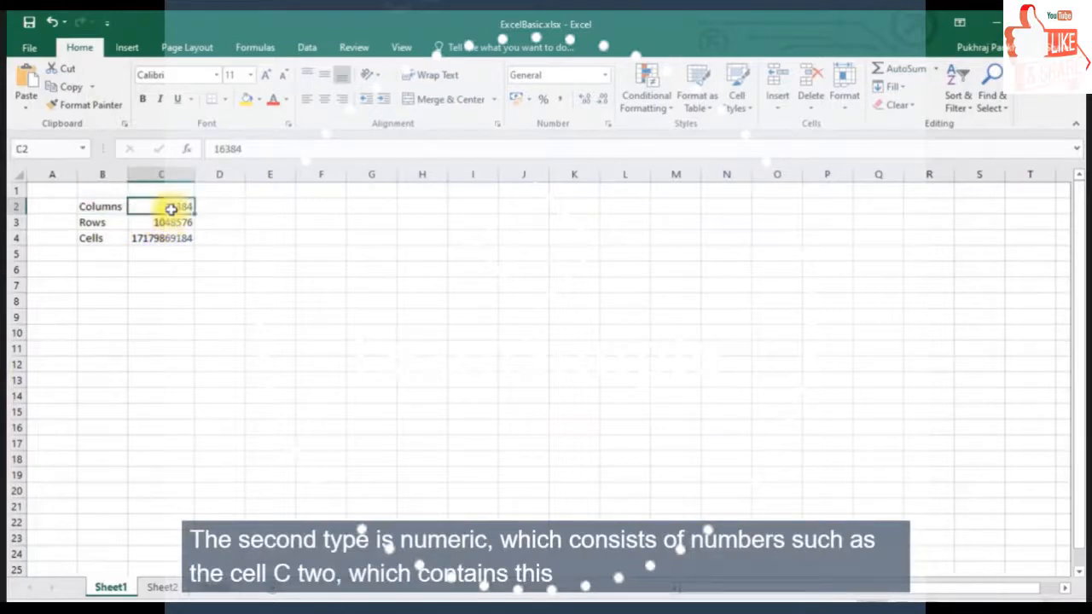
left_click(228, 154)
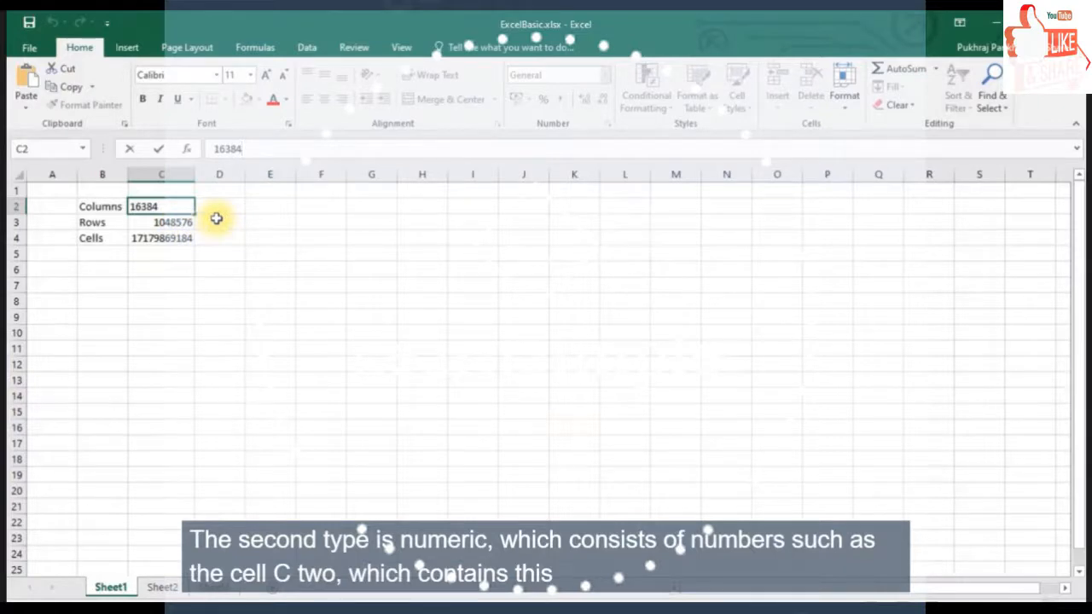
key("Escape")
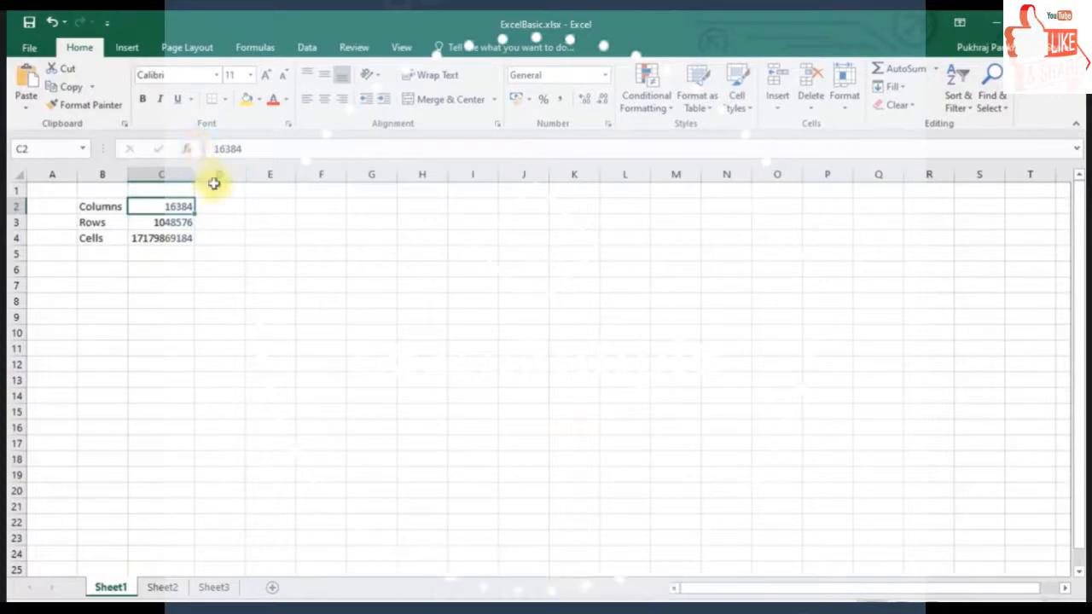
Step: Apply the Number format to the value in cell C2
left_click(169, 238)
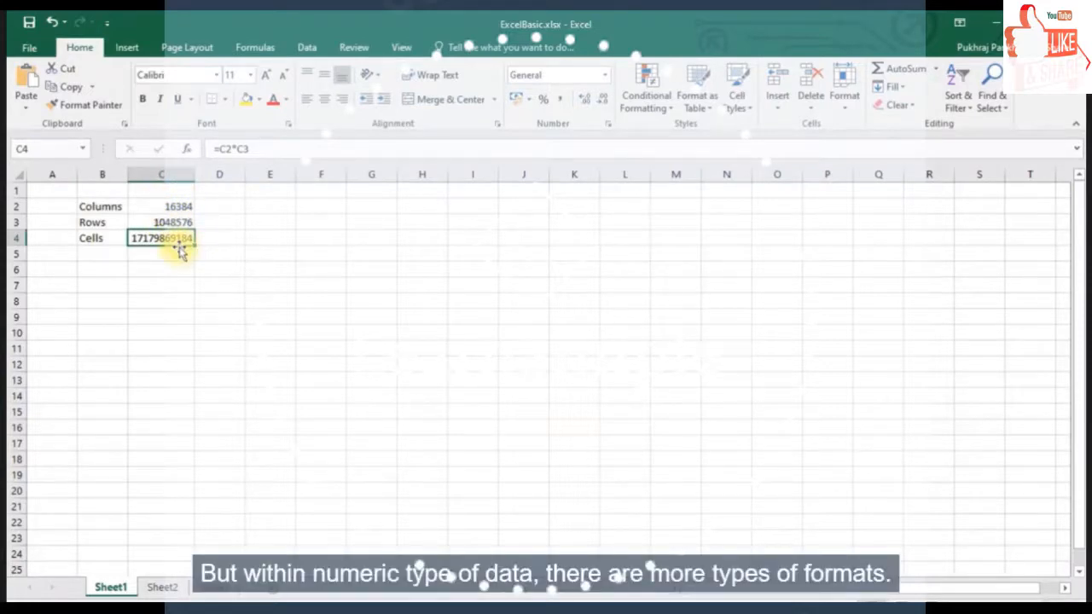
left_click(159, 210)
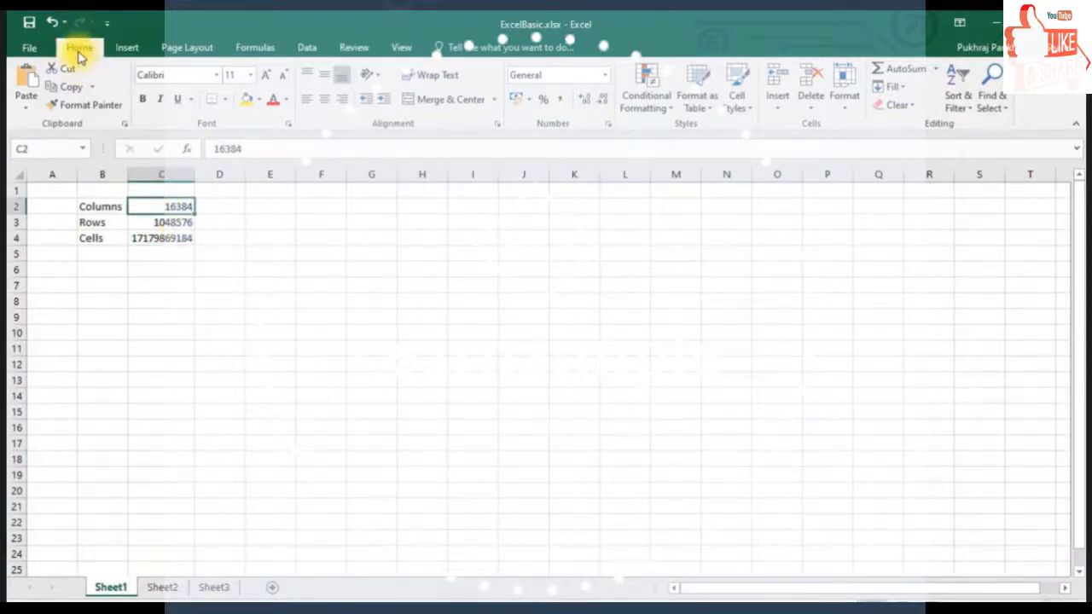
left_click(603, 80)
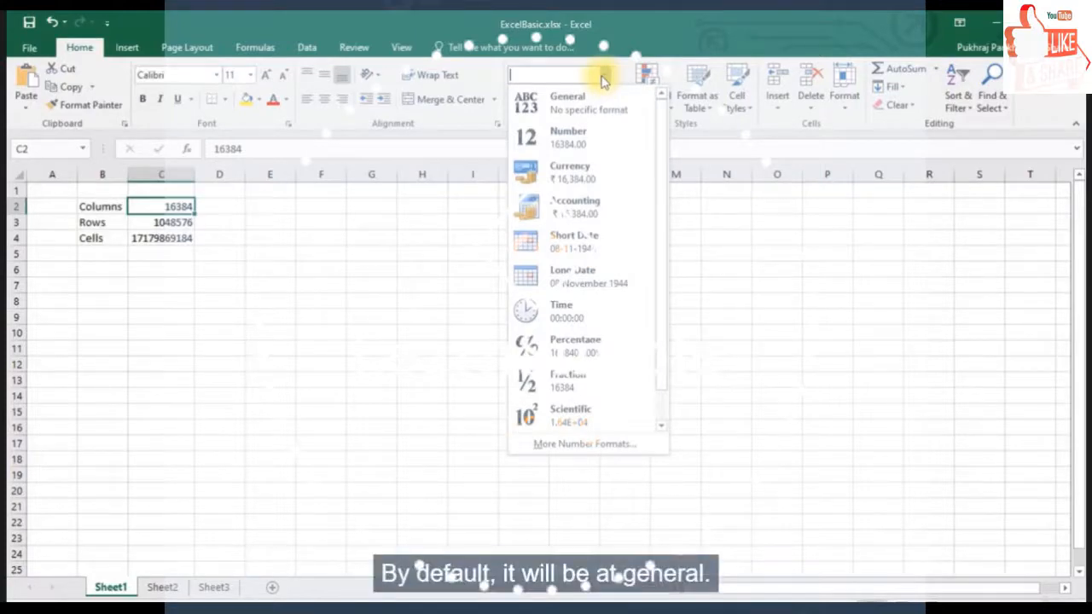
left_click(586, 139)
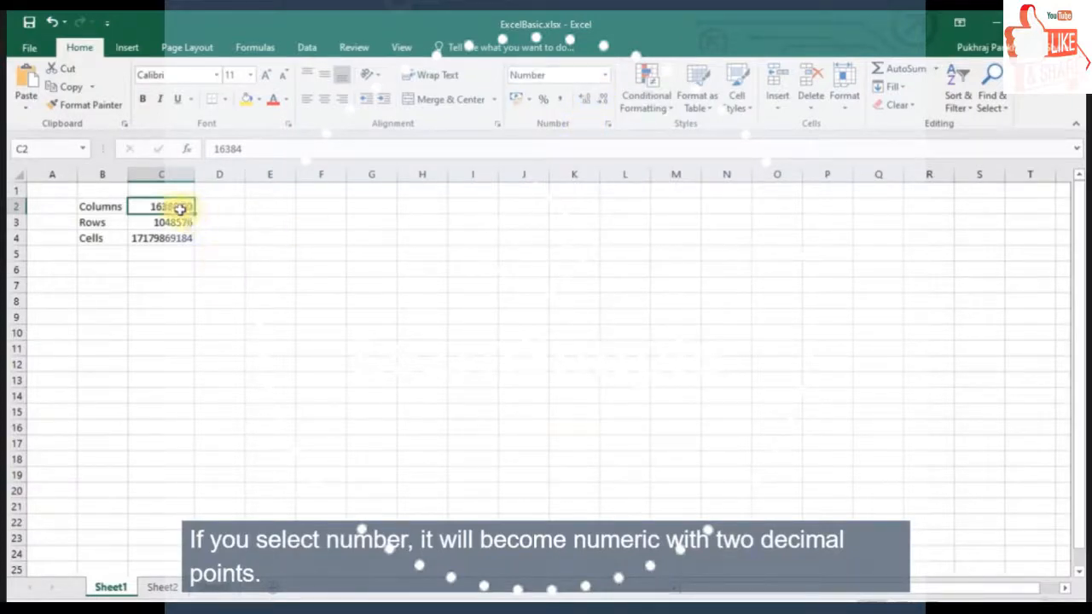
Step: Apply the Currency format to cell C2 and look through the other available number formats
left_click(605, 76)
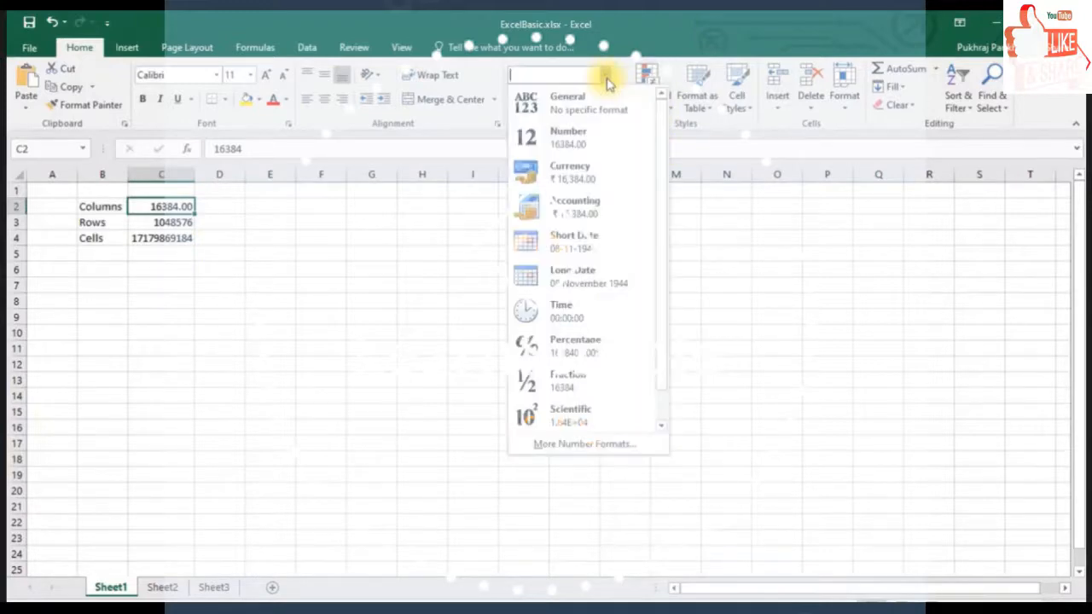
left_click(568, 174)
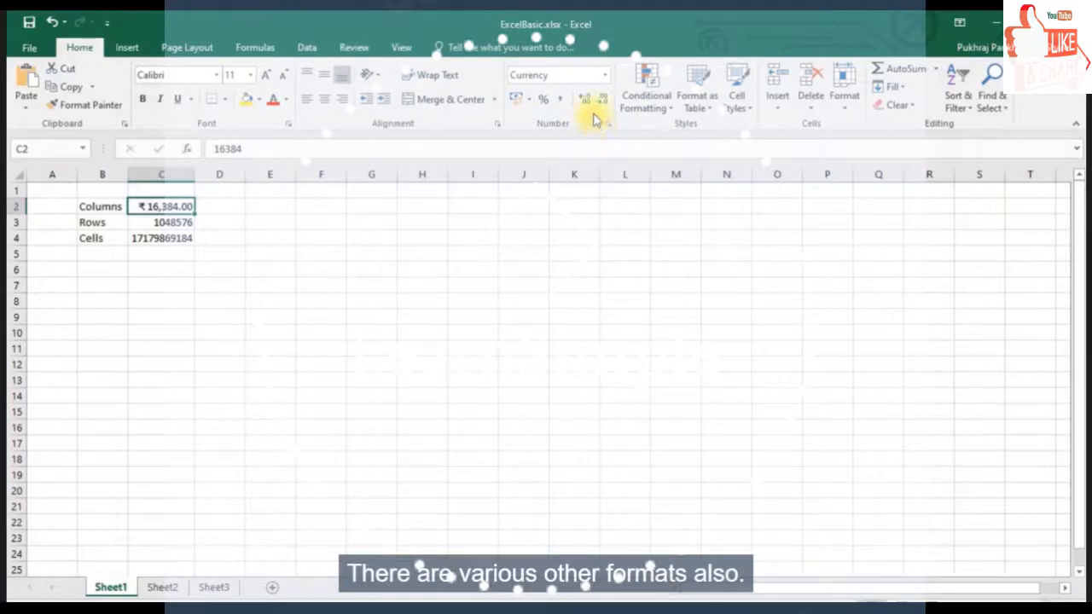
left_click(604, 76)
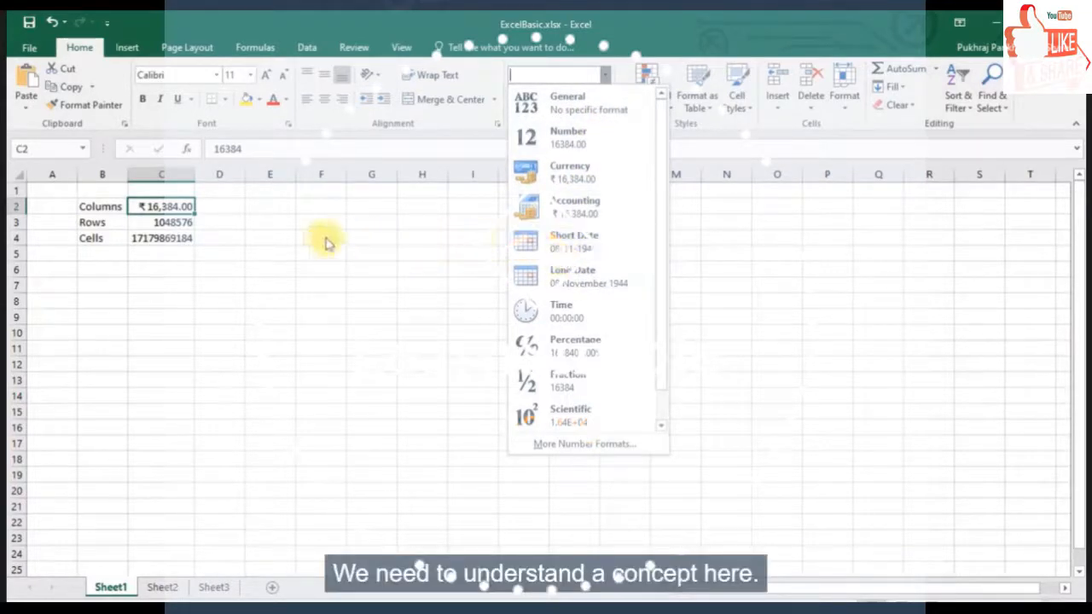
left_click(274, 213)
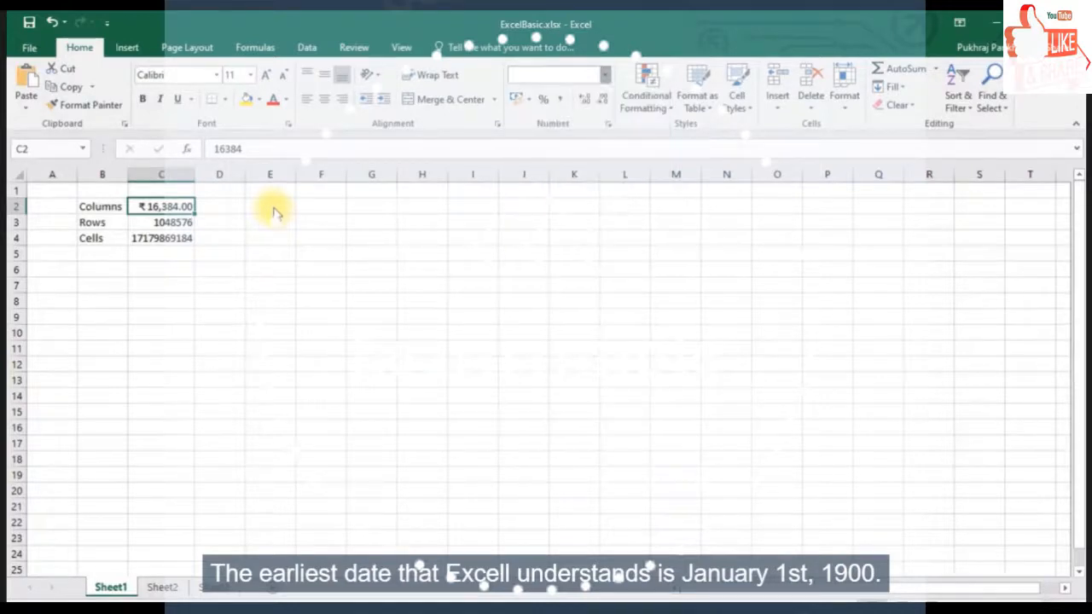
Step: Enter "jan 1 1900" in cell E2 and the number 1 in cell E3 below it
left_click(269, 207)
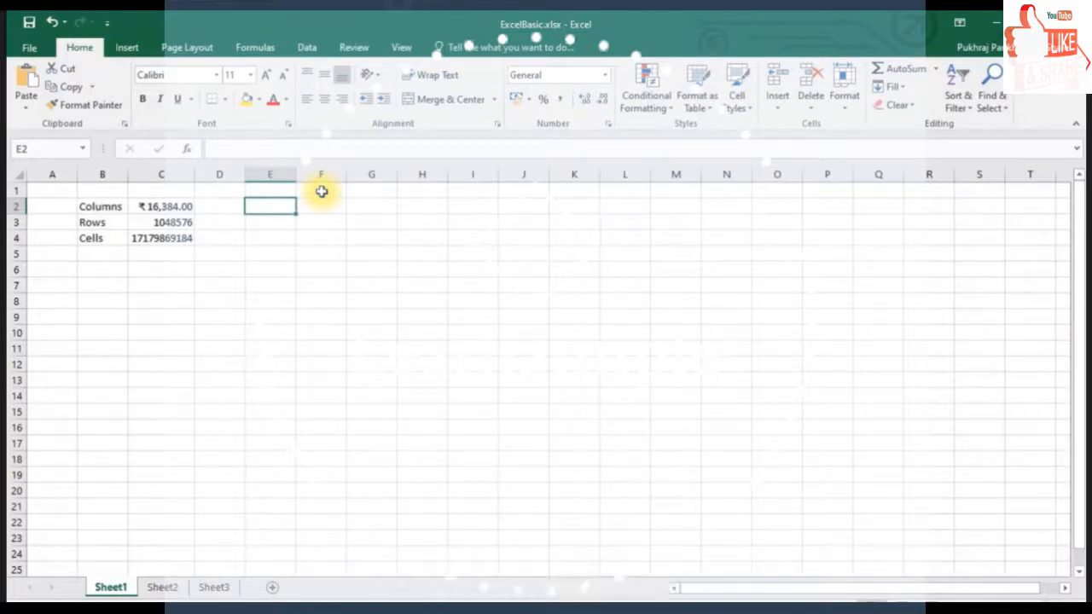
type("jan")
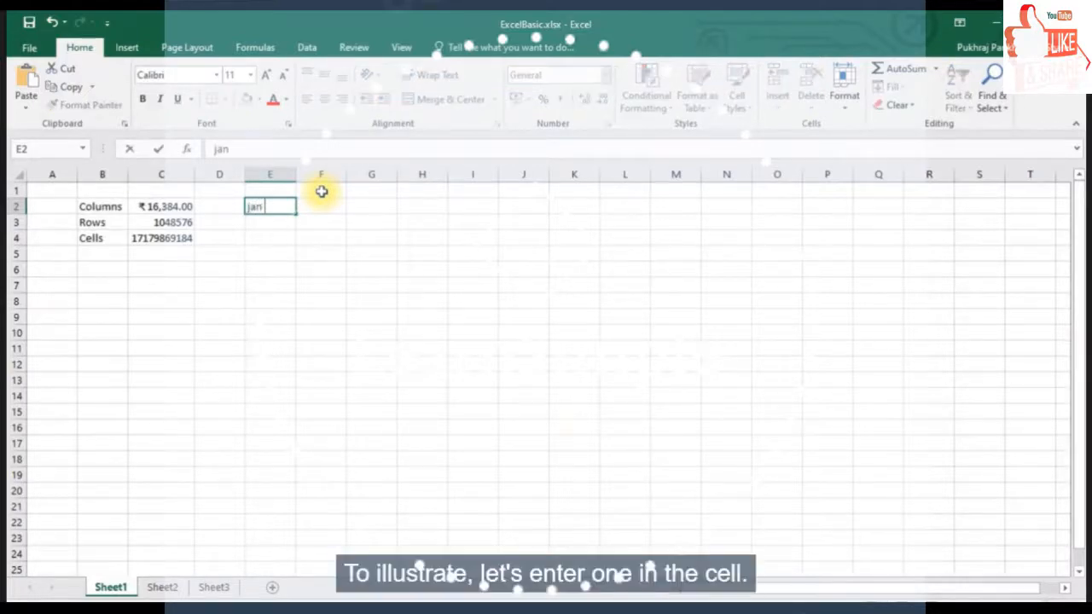
type(" 1 1900")
key("Return")
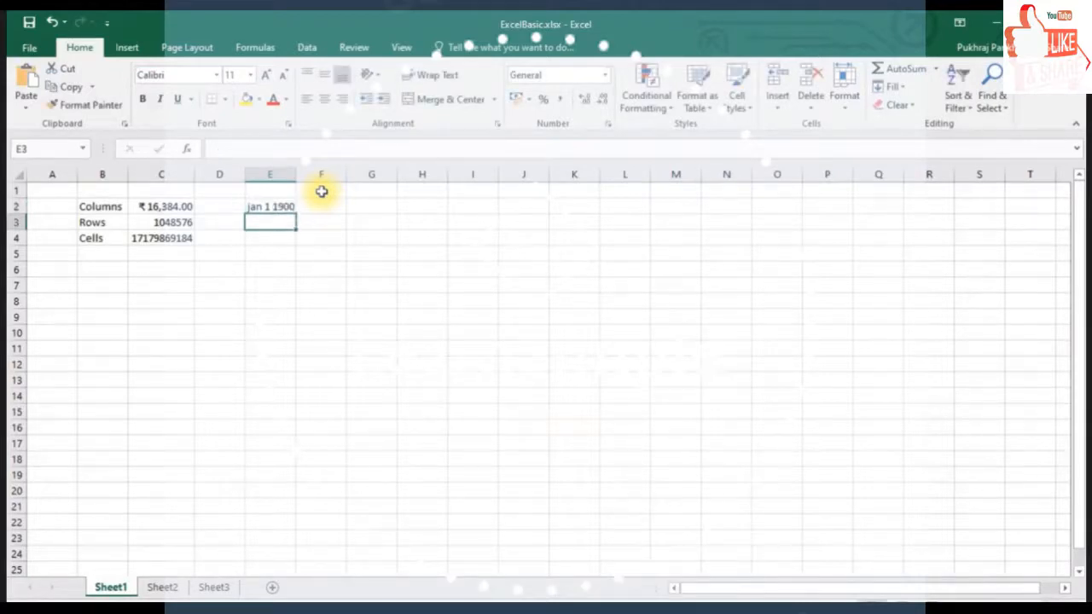
type("1")
key("Return")
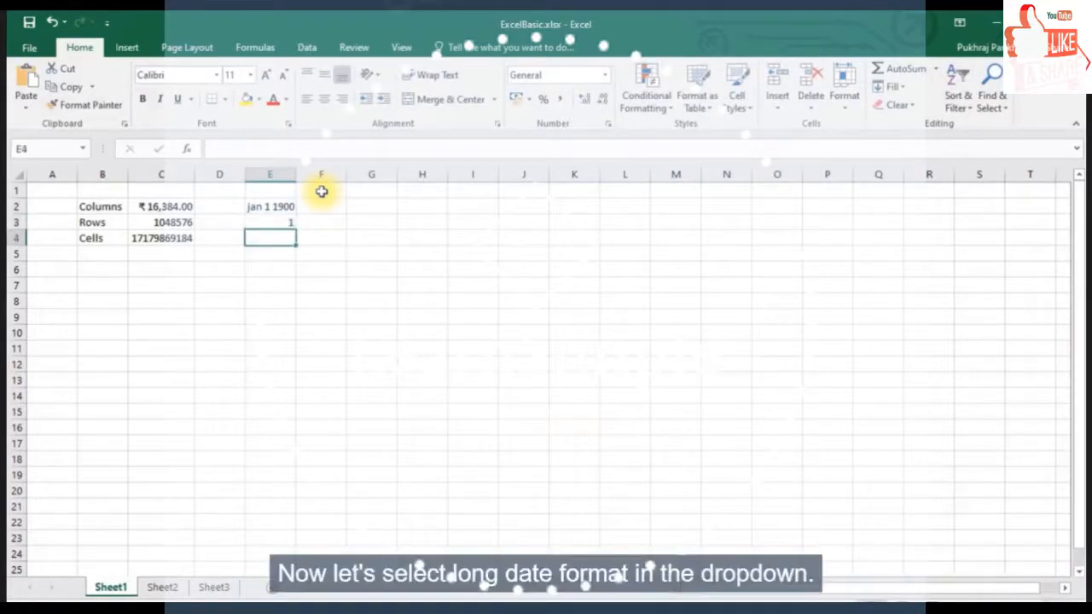
Step: Format the number in cell E3 as a Long Date
left_click(267, 221)
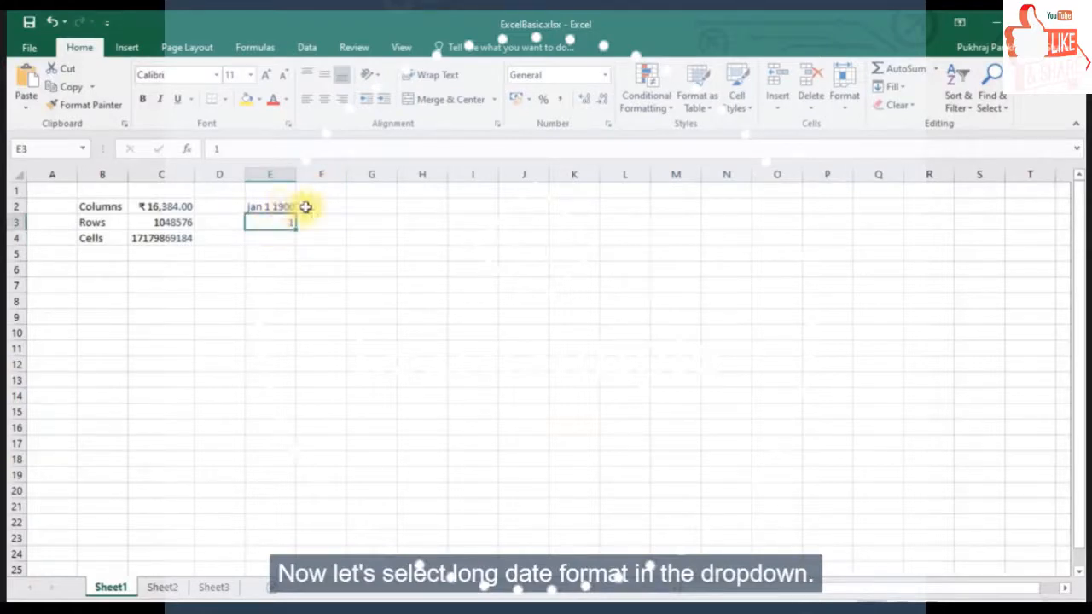
left_click(609, 76)
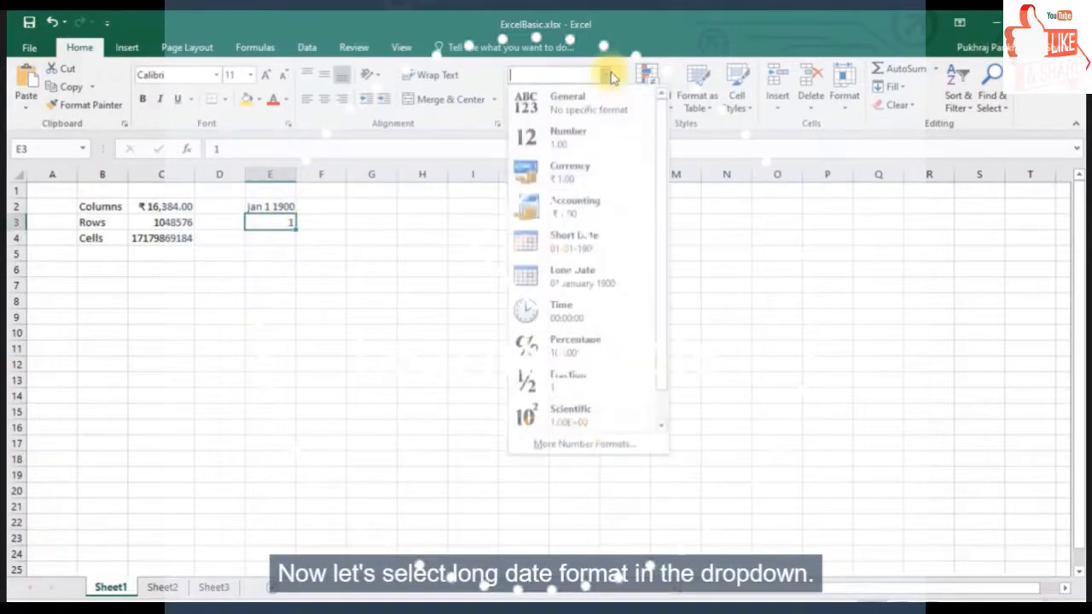
left_click(576, 274)
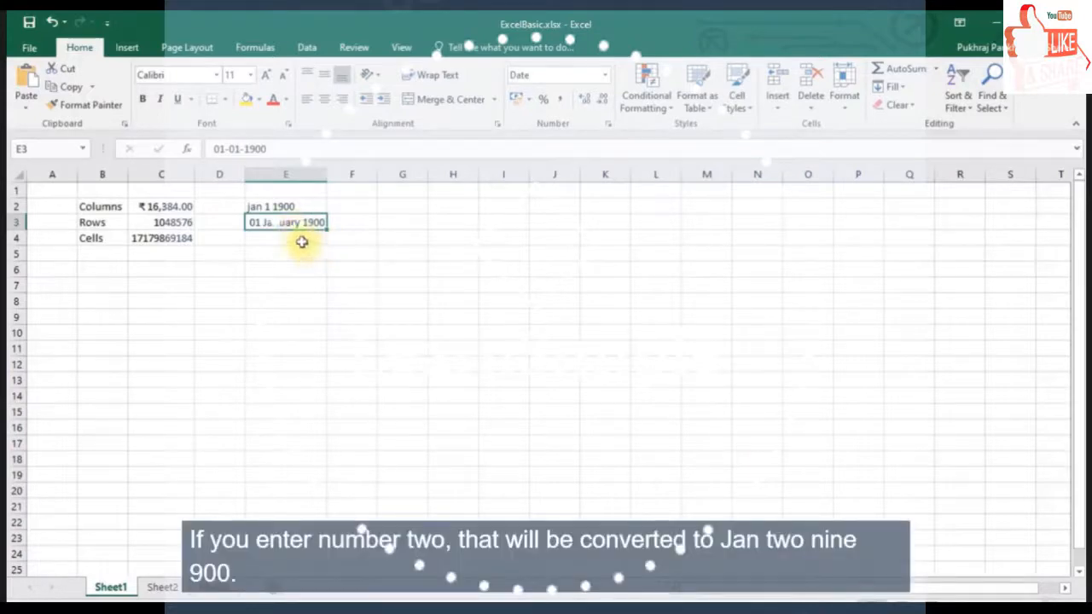
Step: Enter the number 2 in cell E4 and format it as a Long Date
left_click(300, 238)
type("2")
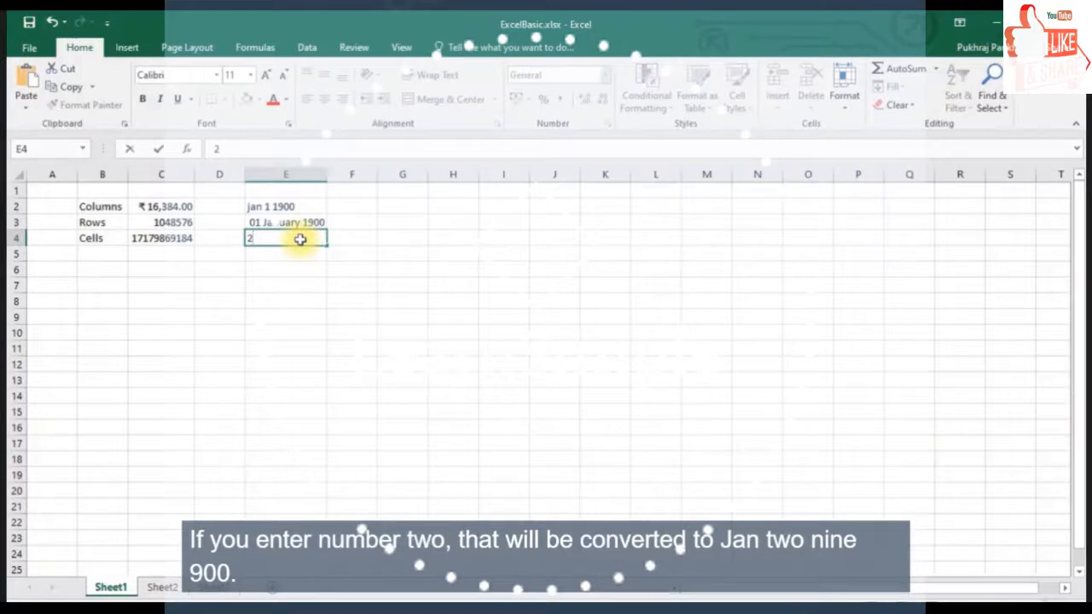
key("ctrl+Return")
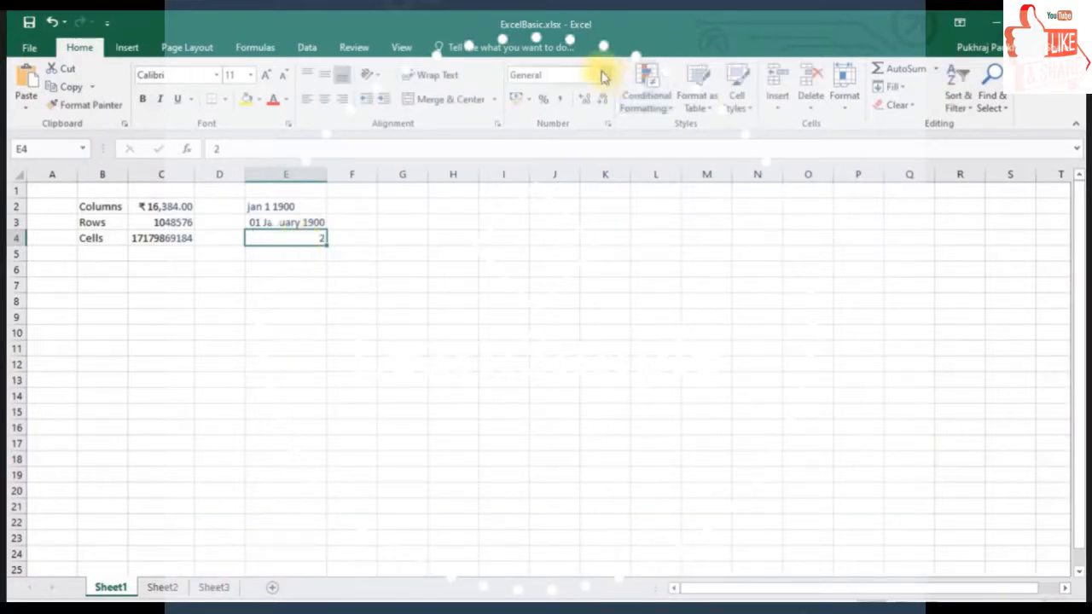
left_click(605, 74)
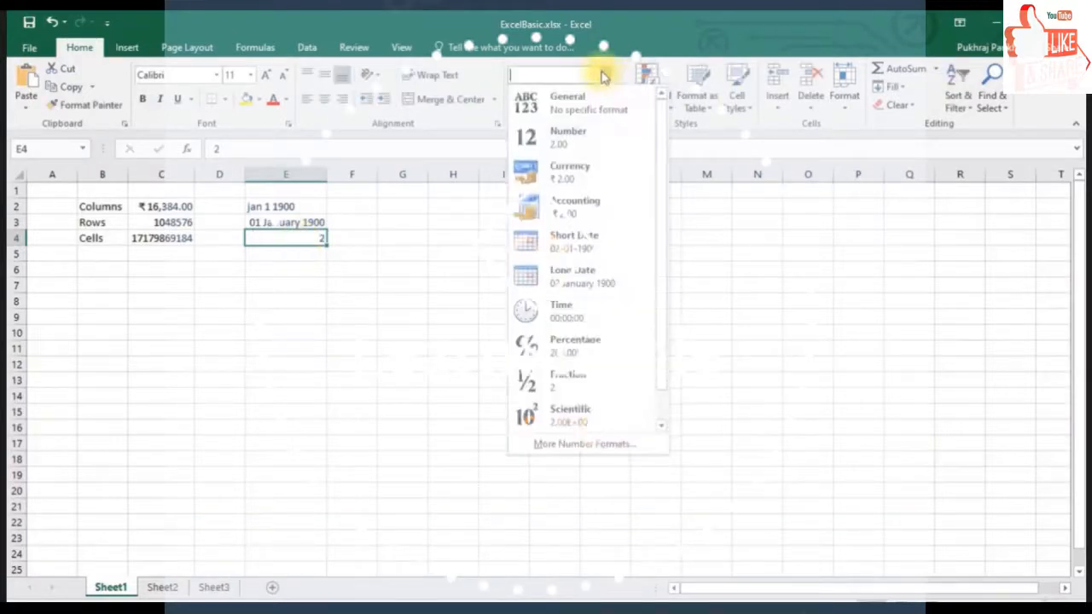
left_click(578, 275)
left_click(382, 317)
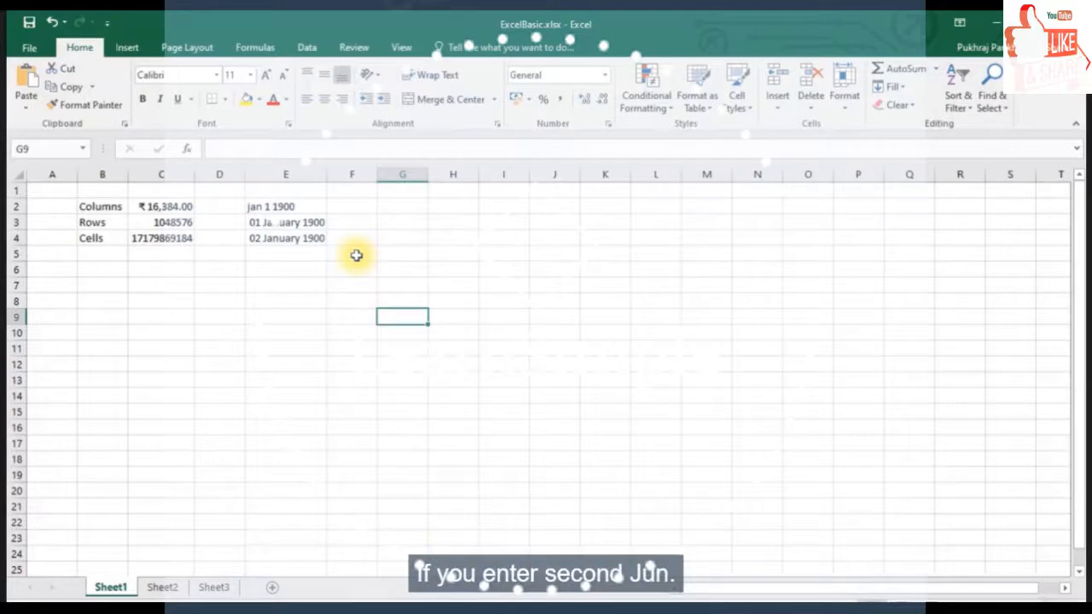
Step: Enter the date "2 jun" without a year in cell E6
left_click(298, 271)
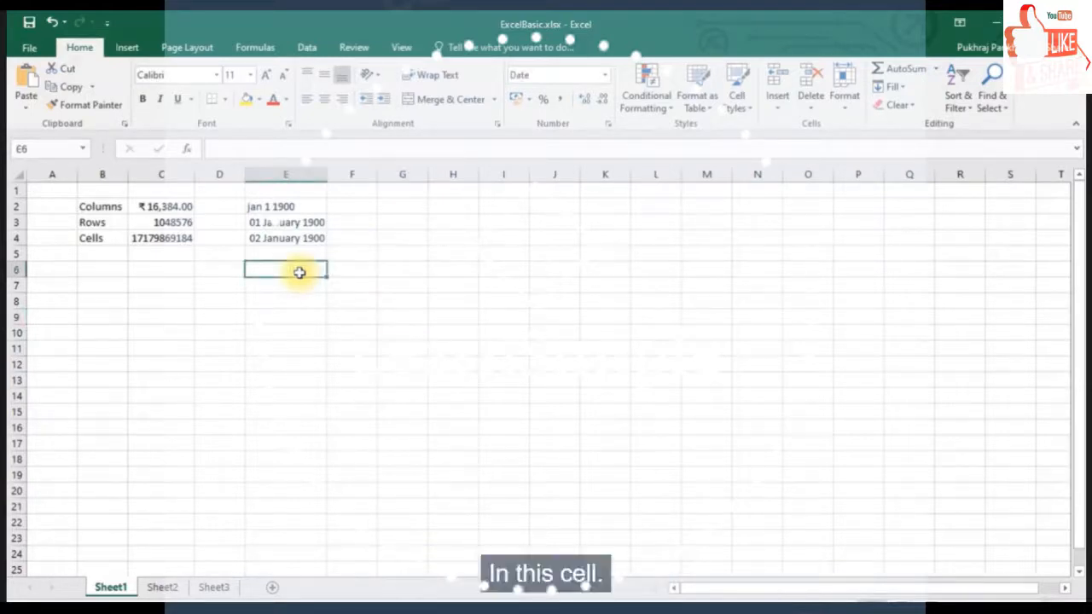
type("2 jun")
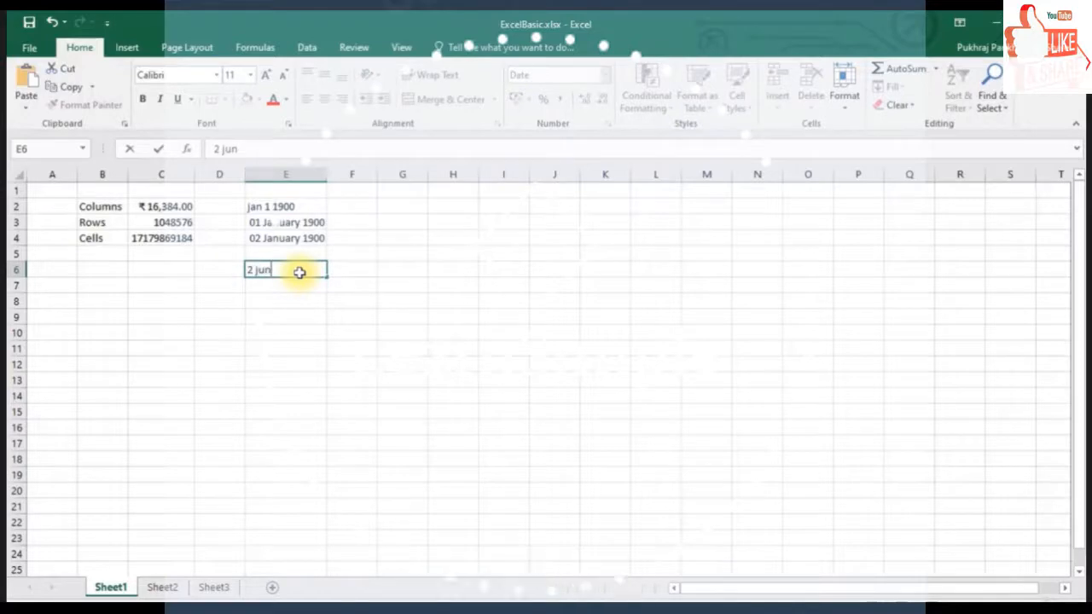
key("Return")
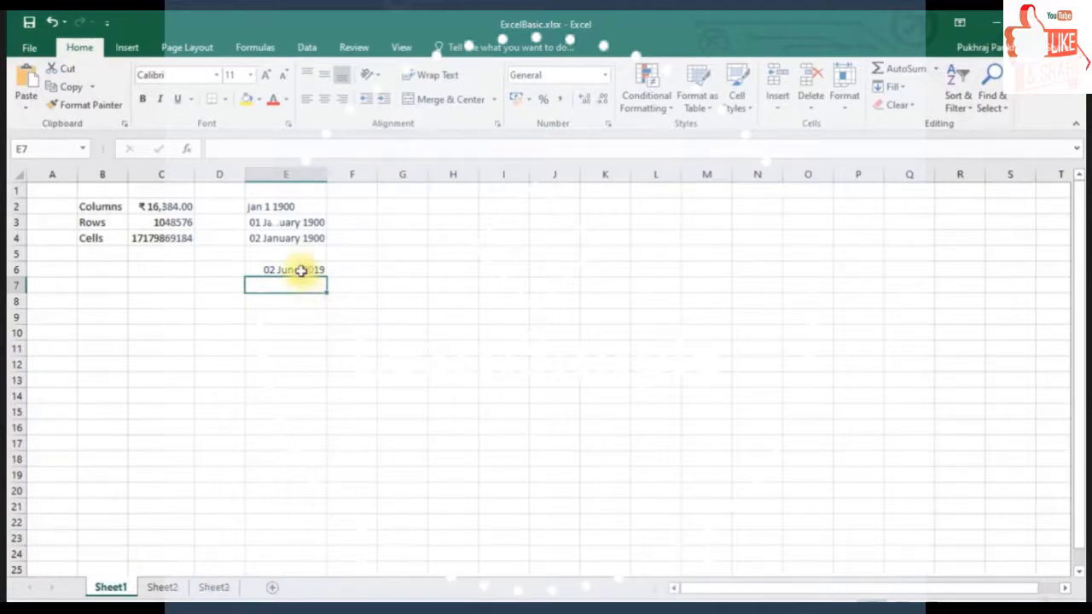
left_click(300, 270)
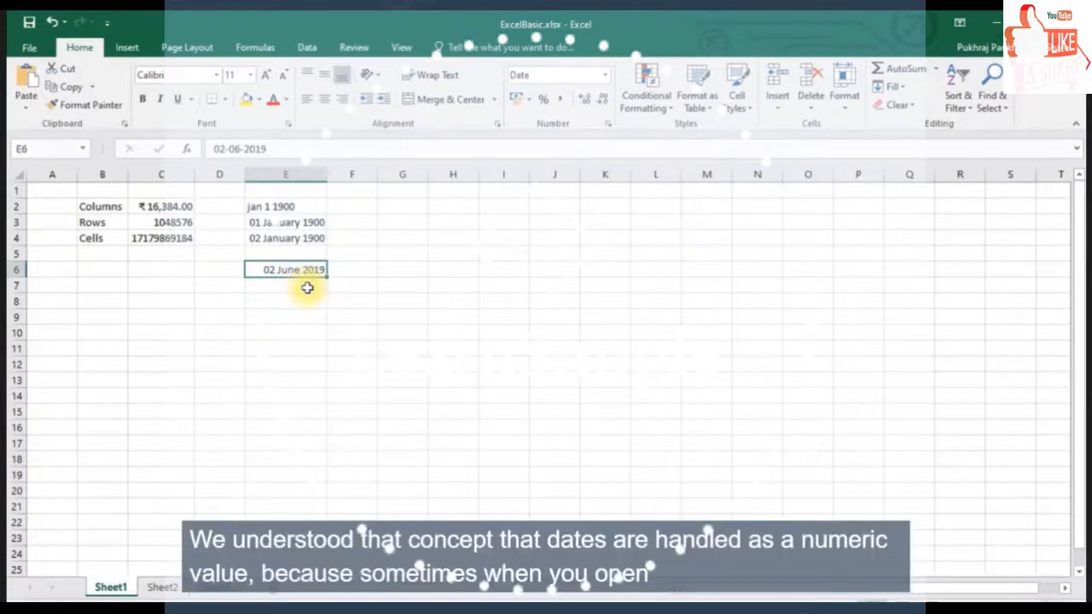
Step: Convert the date in cell E6 to the Number format and return it to the Long Date format
left_click(307, 287)
left_click(299, 269)
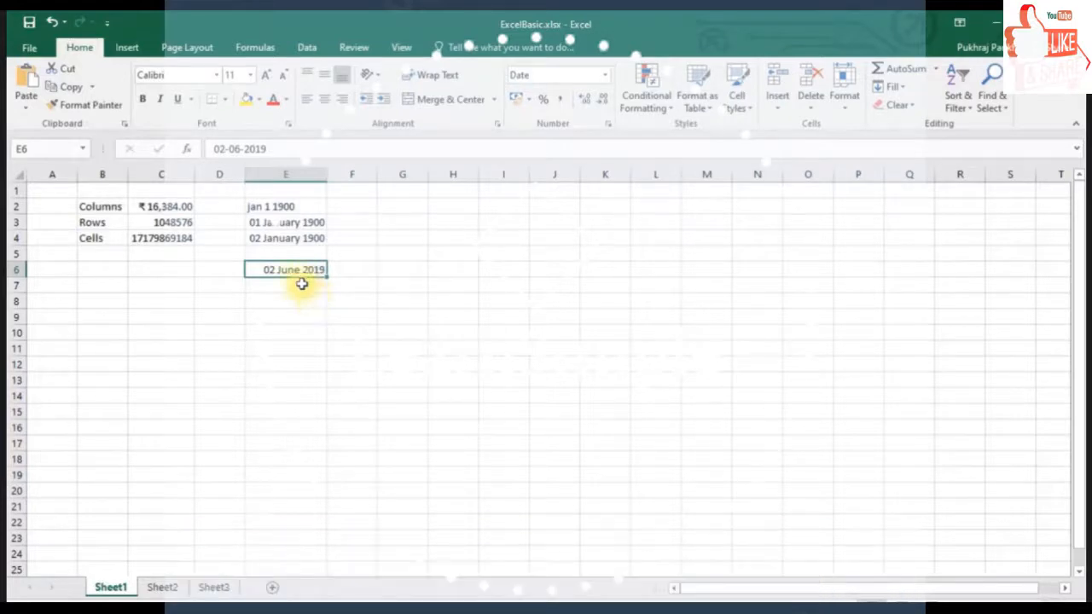
left_click(606, 76)
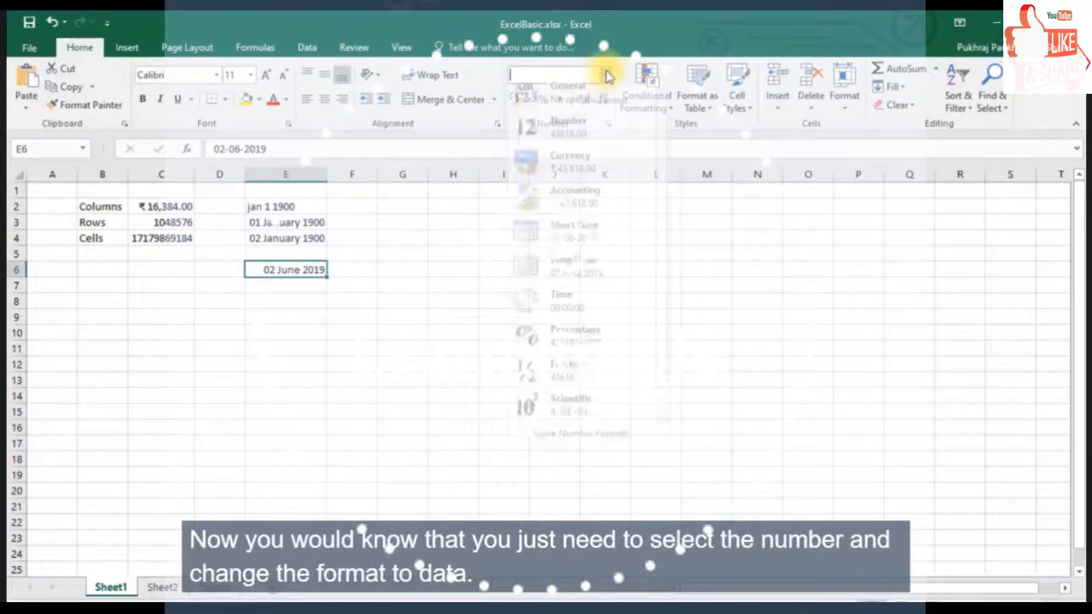
left_click(580, 209)
left_click(315, 313)
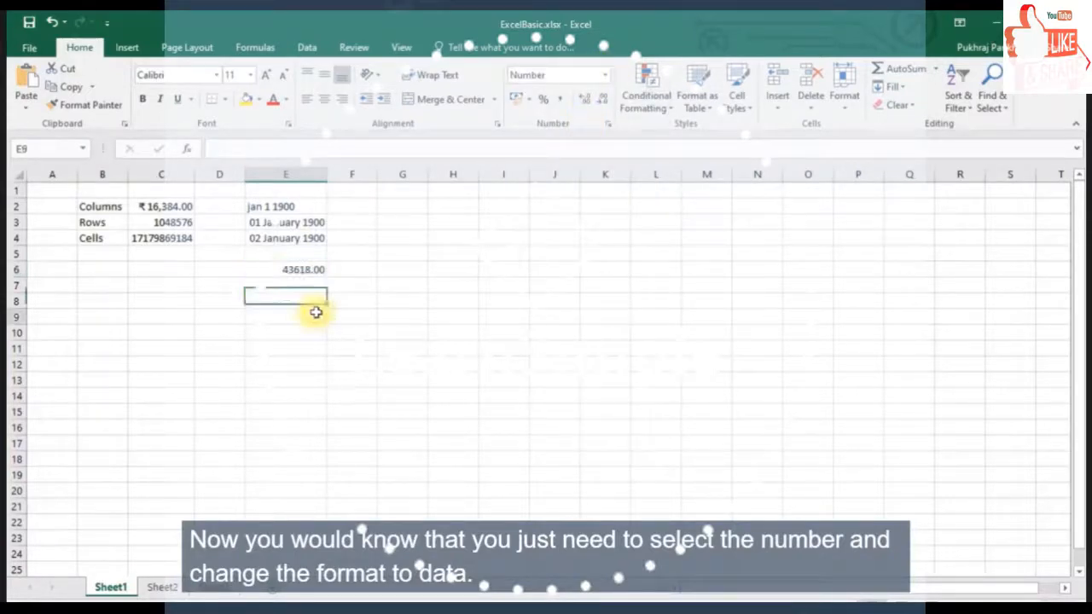
left_click(312, 268)
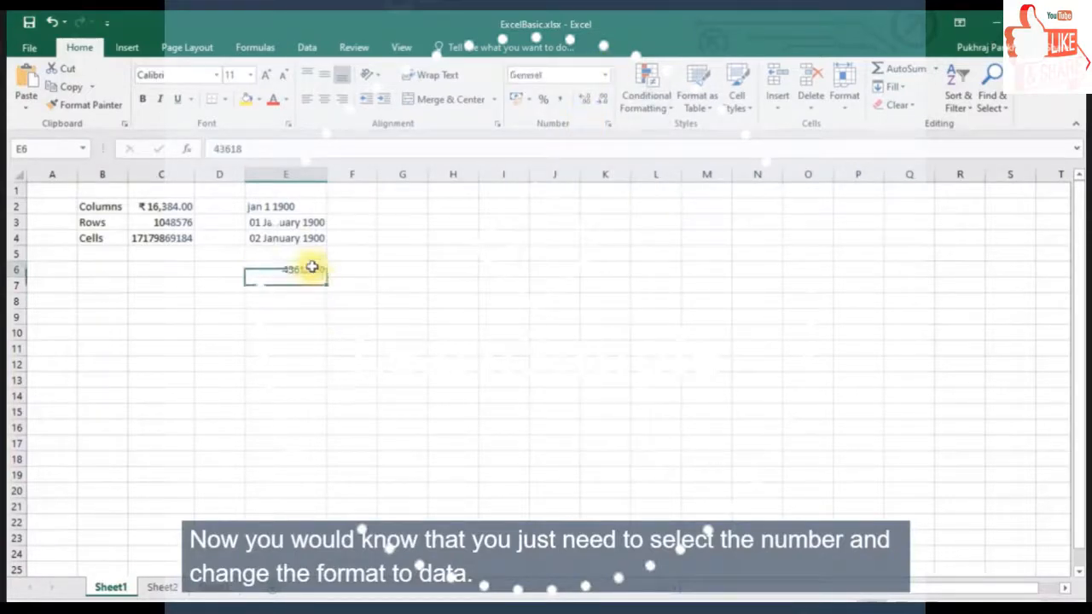
left_click(605, 76)
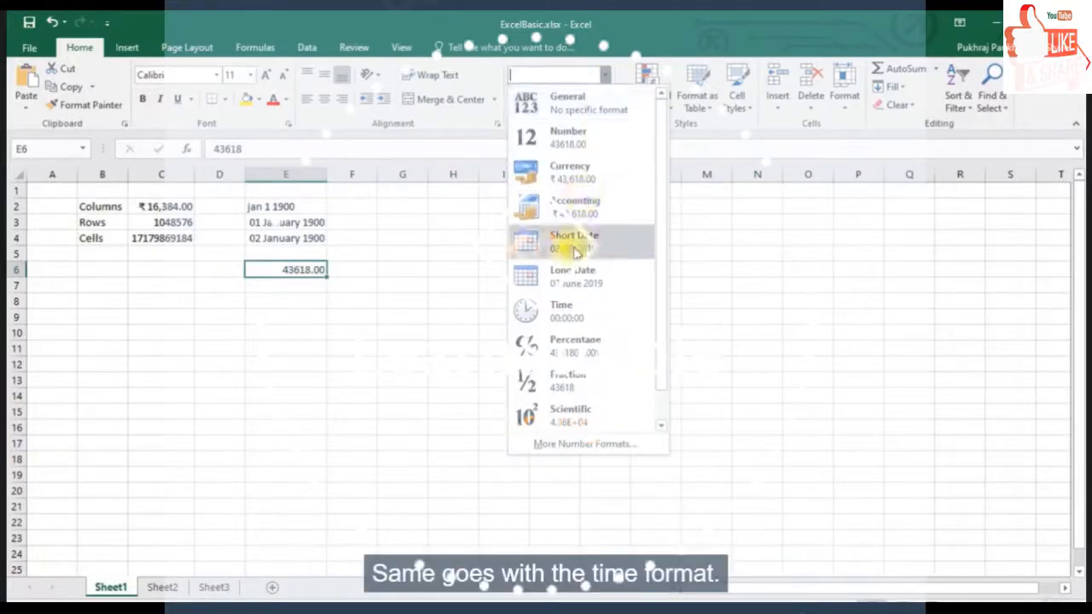
left_click(573, 273)
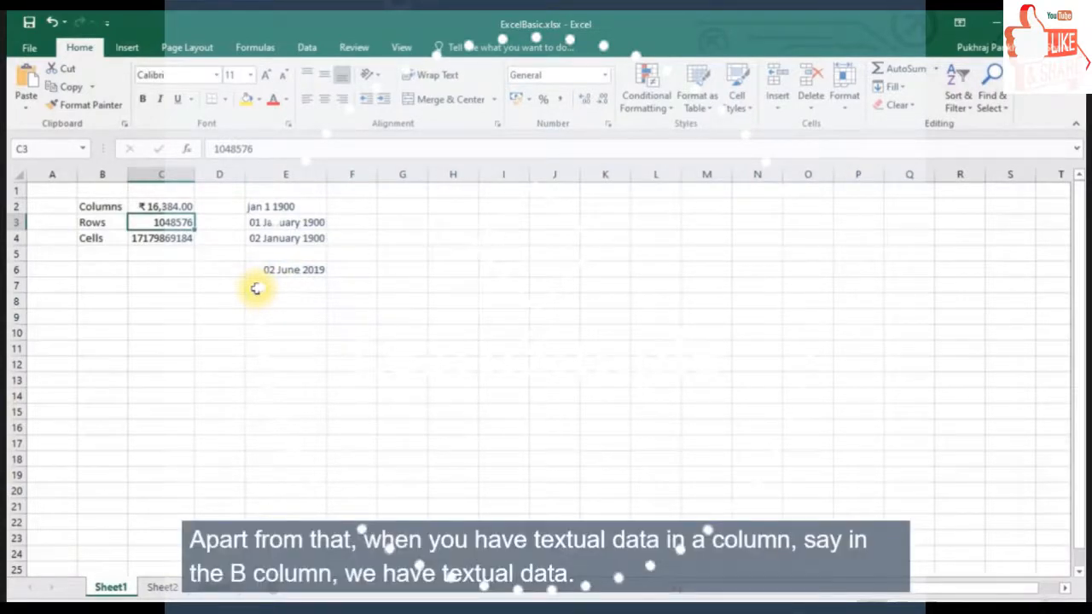
Step: Fill cell B5 with "Cells" by accepting the autocomplete suggestion from the column's existing text
left_click(98, 254)
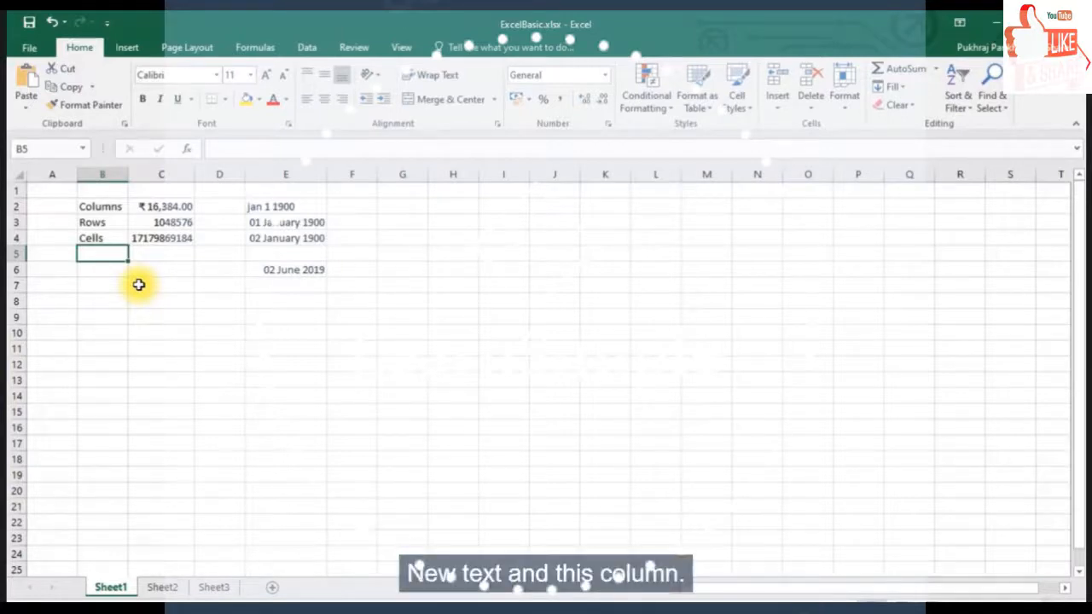
type("cells")
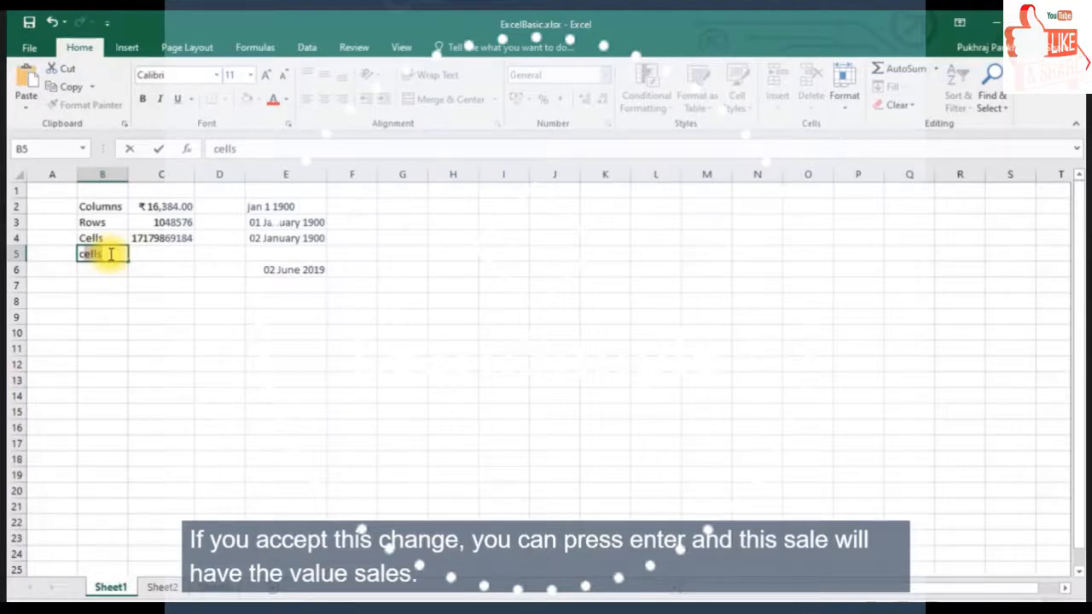
key("Return")
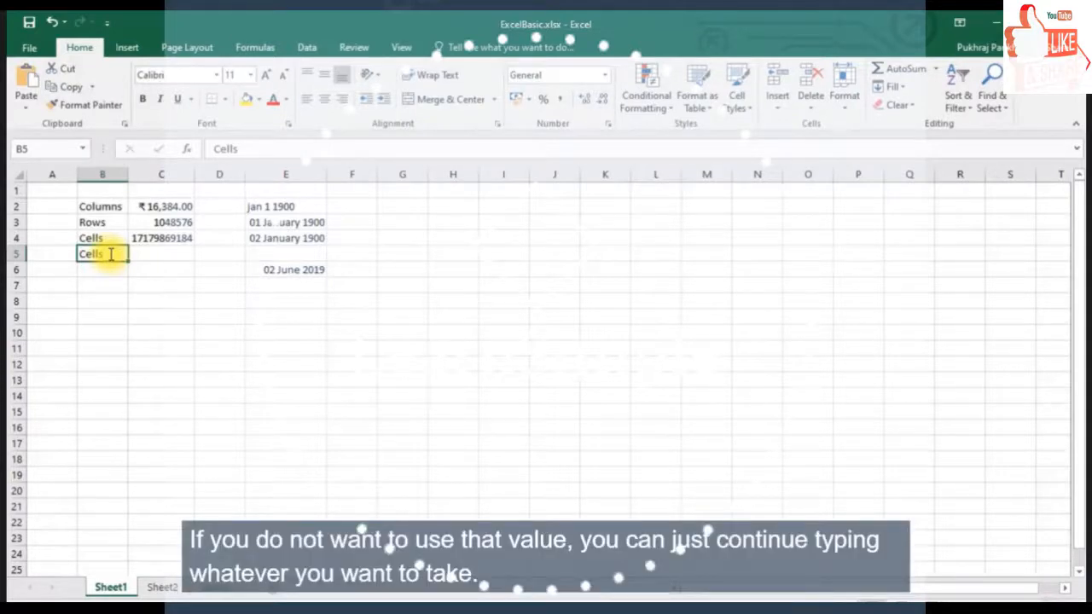
Step: Replace the content of cell B5 with "cccc", ignoring the autocomplete suggestion
type("c")
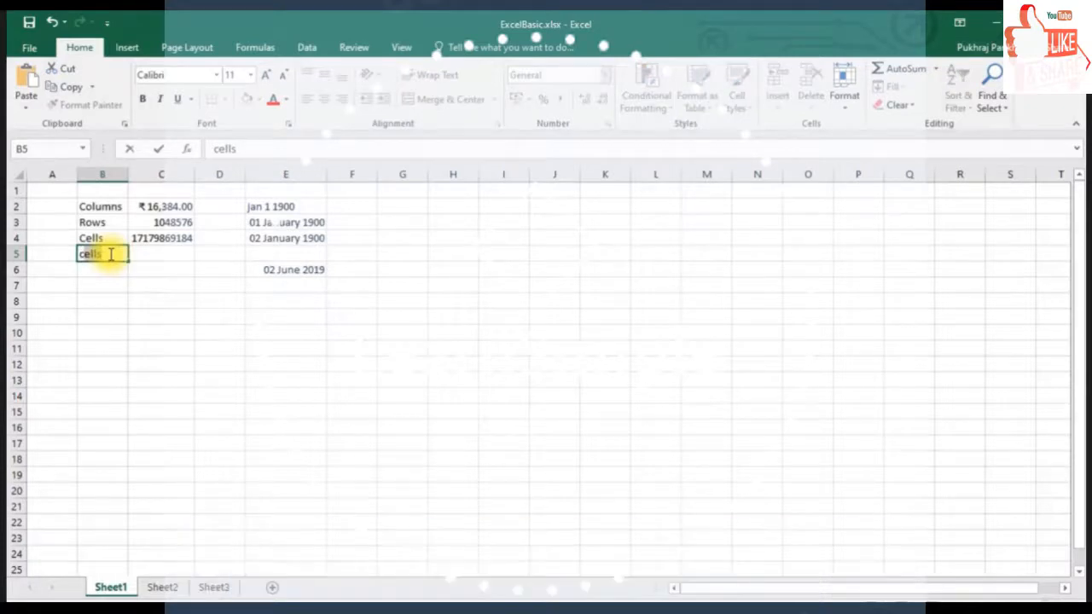
type("ccc")
key("Return")
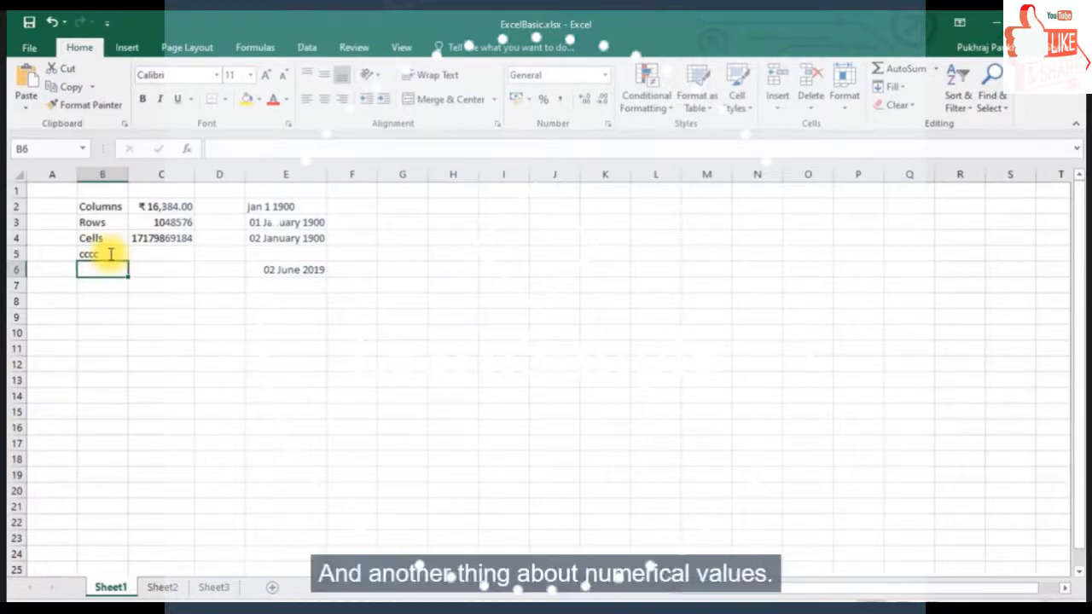
Step: Change cell C2 from currency to the Number format and extend its display to six decimal places
left_click(161, 222)
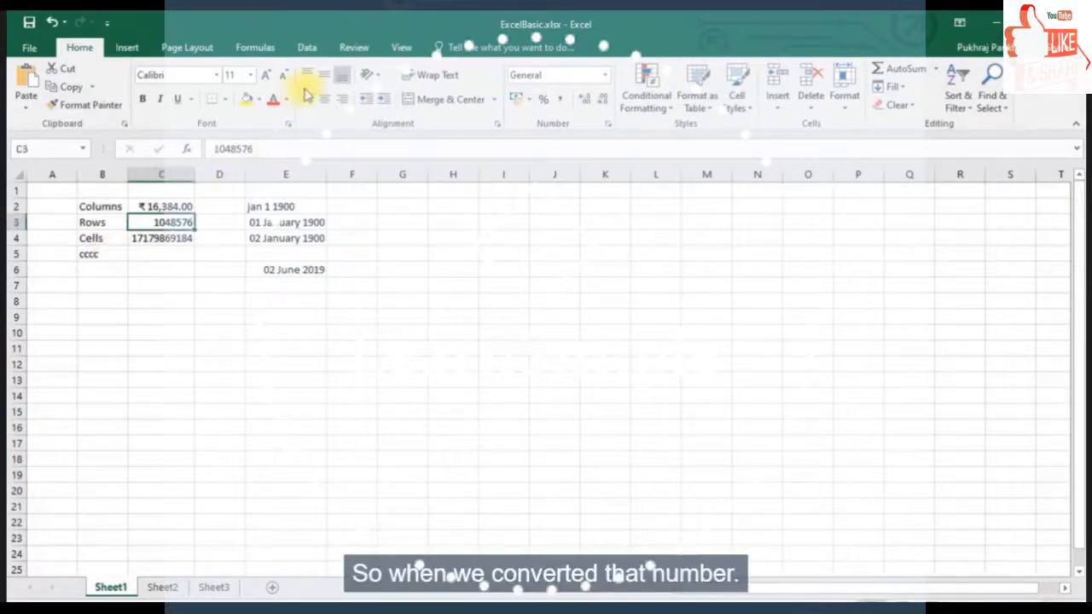
left_click(154, 206)
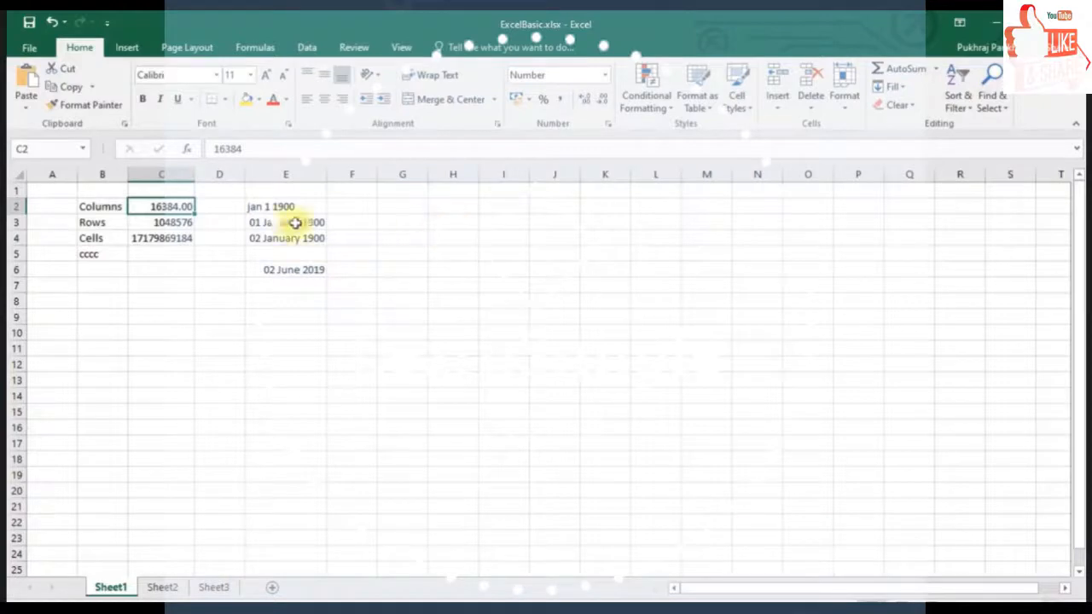
left_click(587, 103)
left_click(587, 102)
left_click(586, 102)
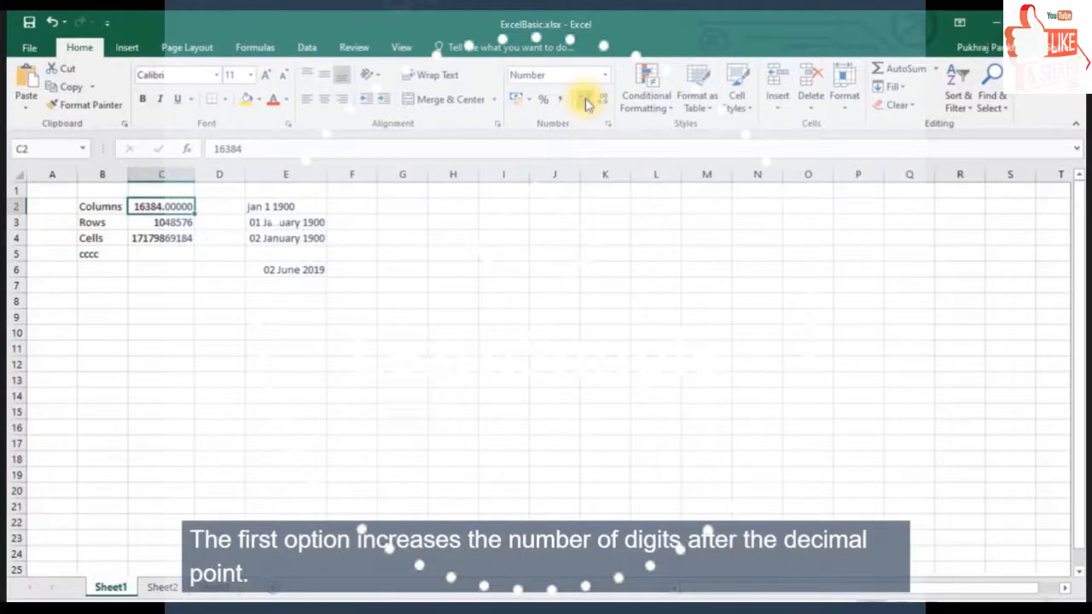
left_click(586, 102)
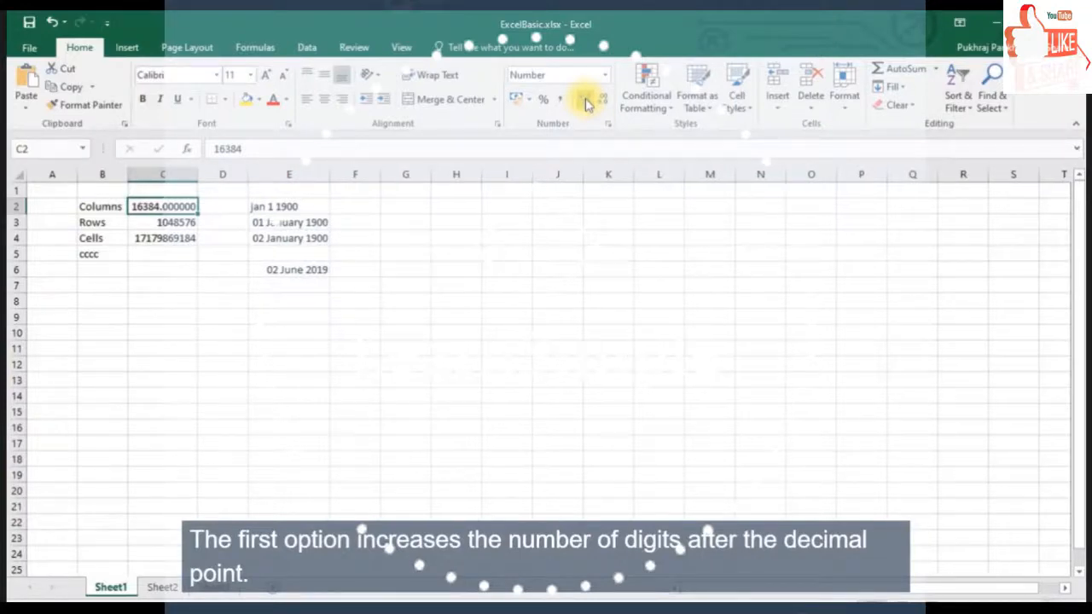
Step: Reduce the number shown in cell C2 to two decimal places
left_click(597, 103)
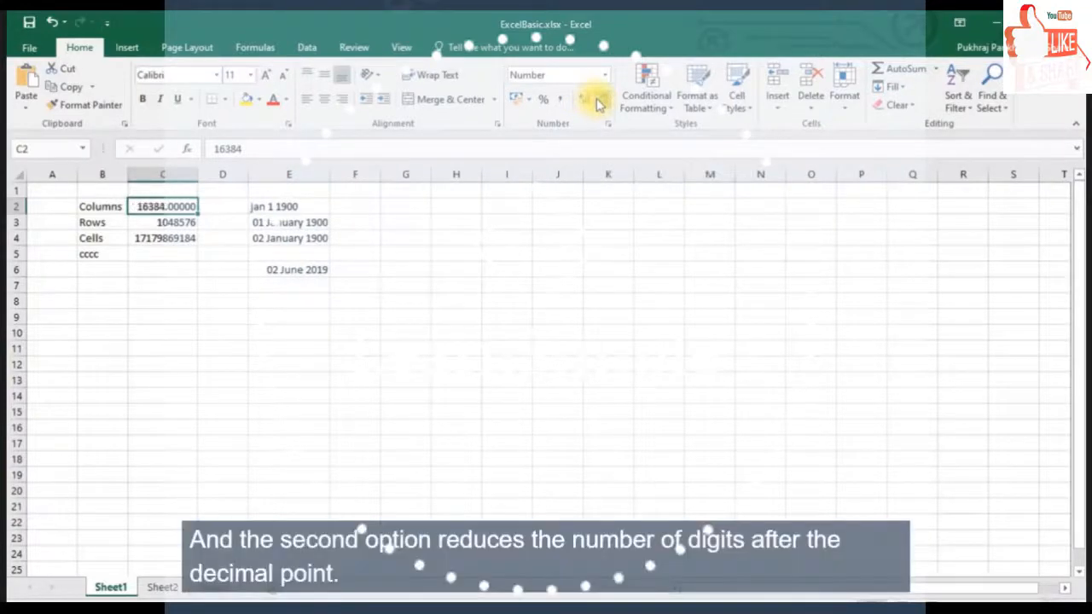
left_click(596, 103)
left_click(597, 103)
left_click(597, 103)
Step: Enter the value of pi, 3.14159, in cell C7
left_click(158, 284)
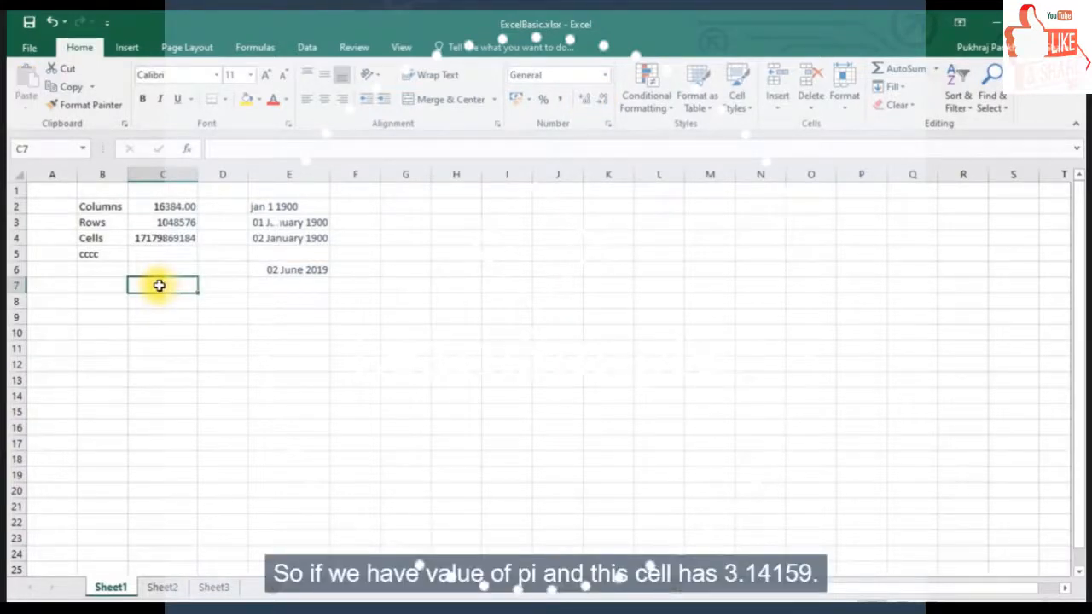
type("=")
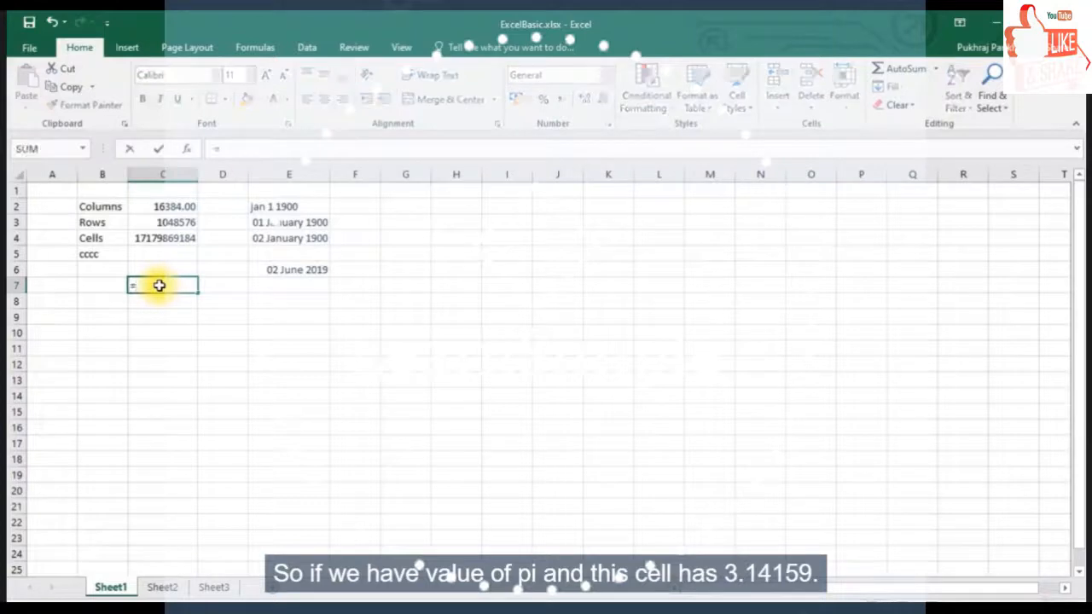
key("BackSpace")
type("3.")
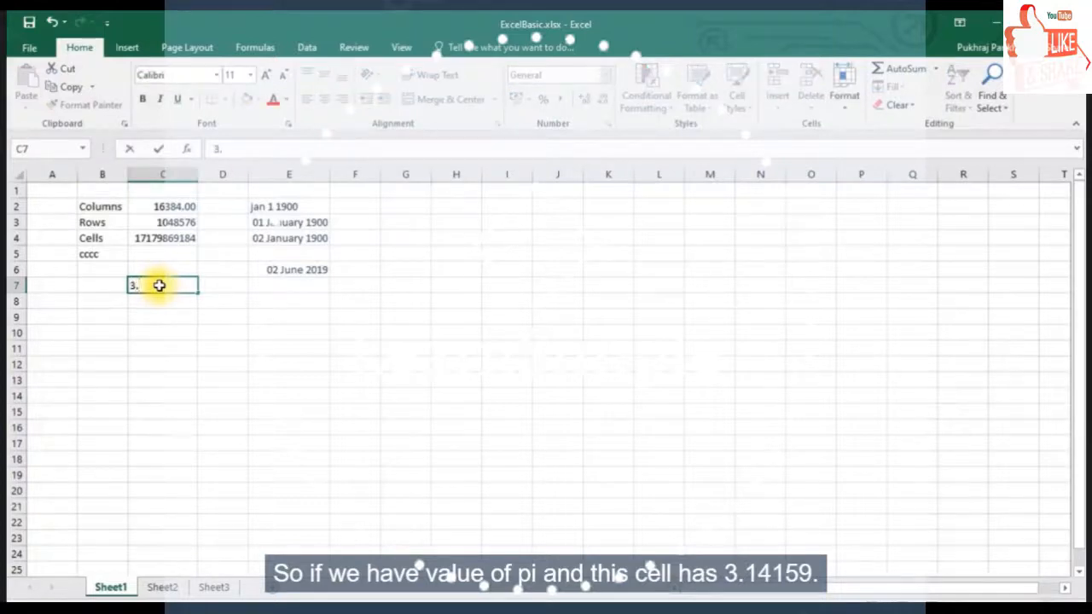
type("1")
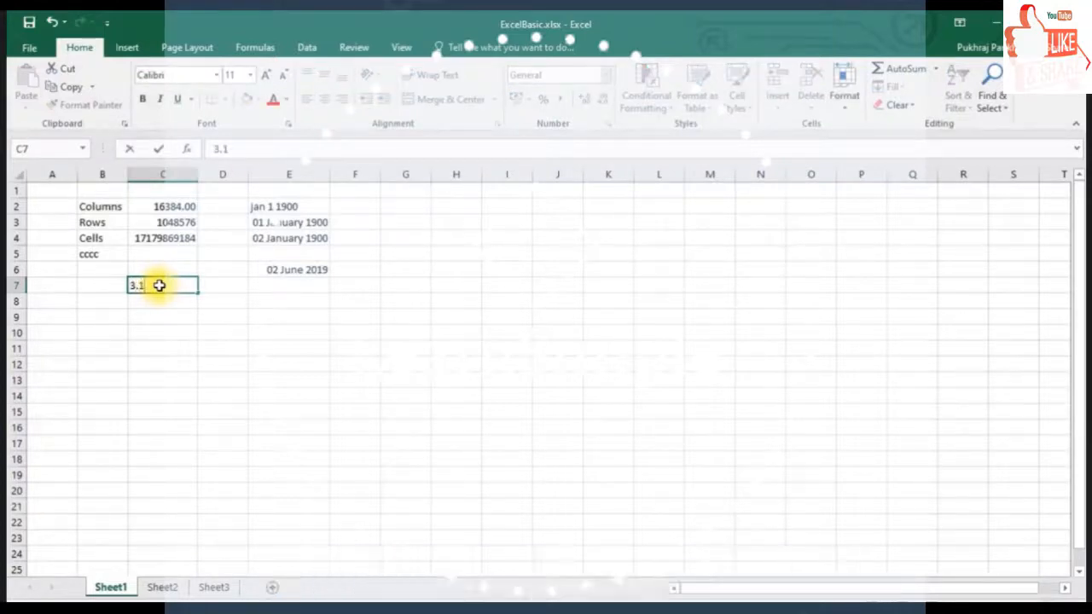
type("4159")
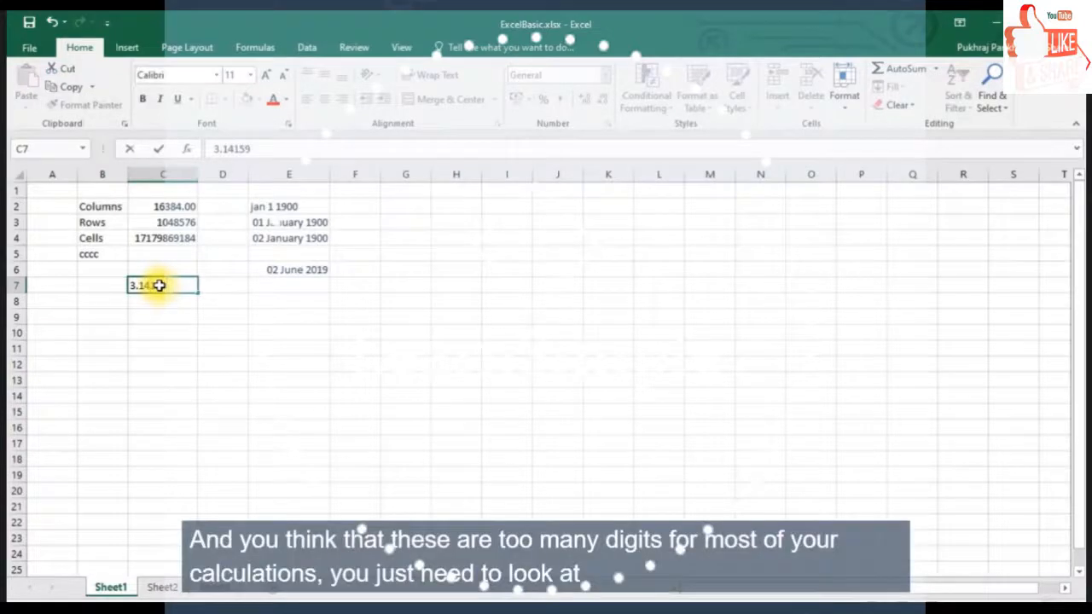
key("Return")
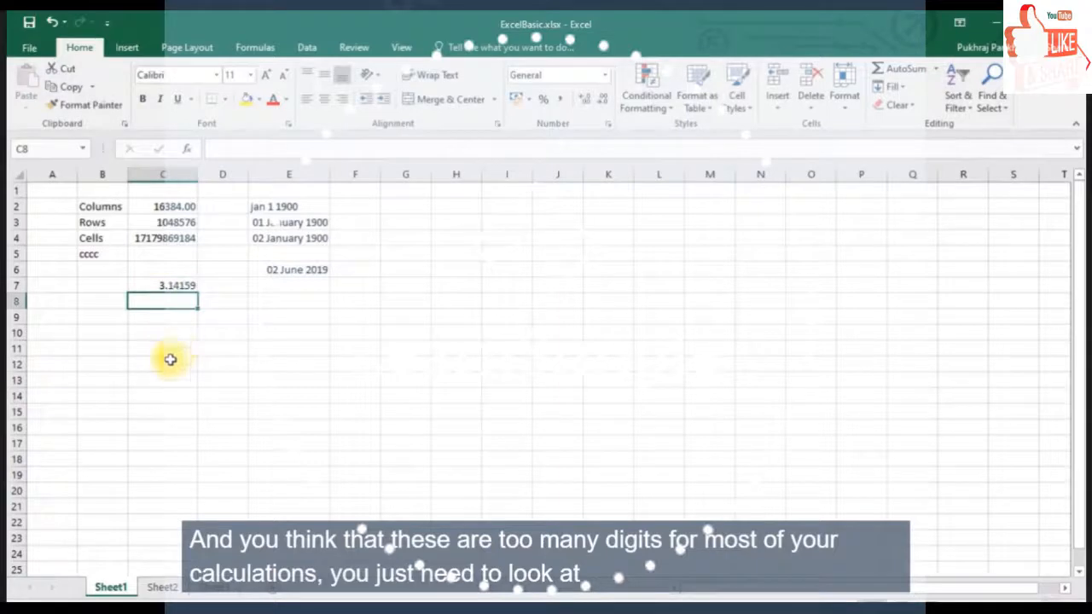
Step: Reduce the displayed decimals of the pi value in cell C7 to two places
left_click(165, 283)
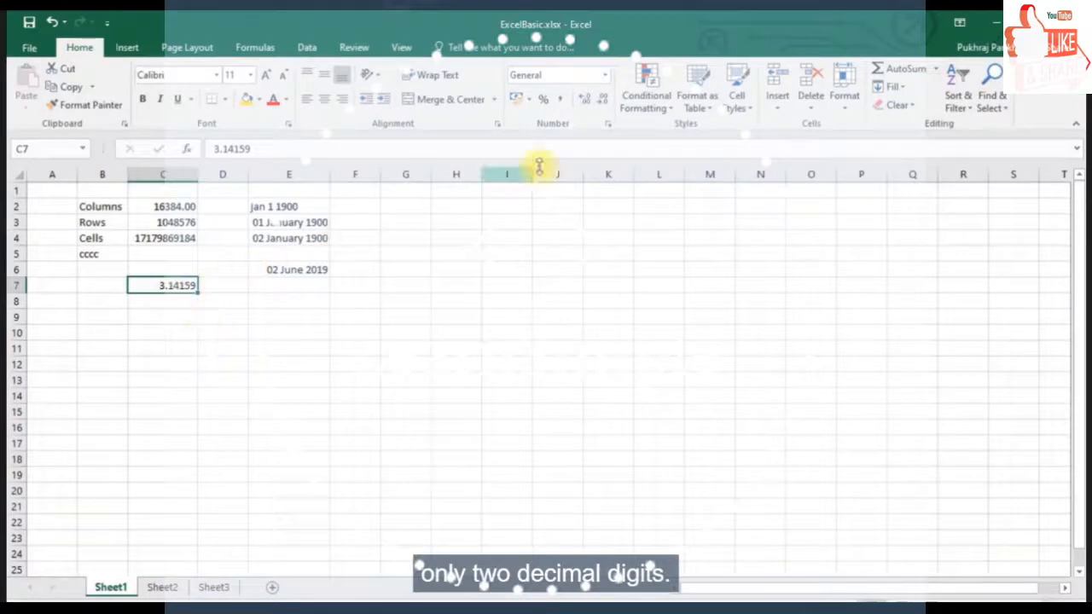
left_click(600, 101)
left_click(601, 102)
left_click(600, 101)
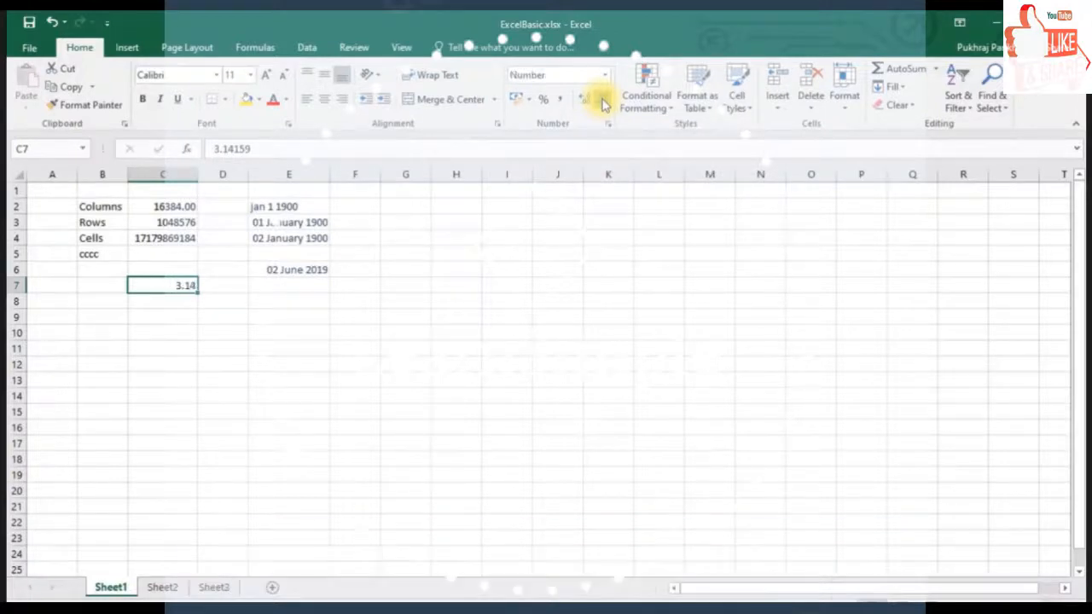